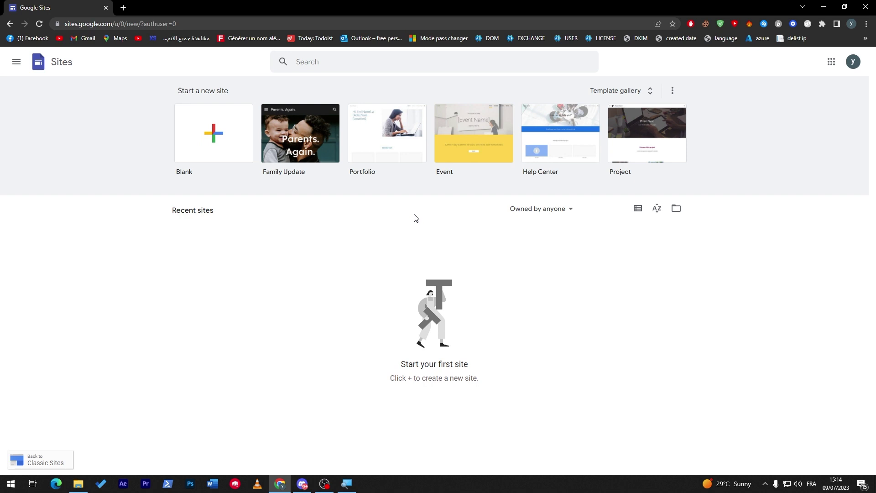
Start a new blank Google Site
{"action": "left_click_drag", "start_coordinate": [177, 91], "coordinate": [230, 91]}
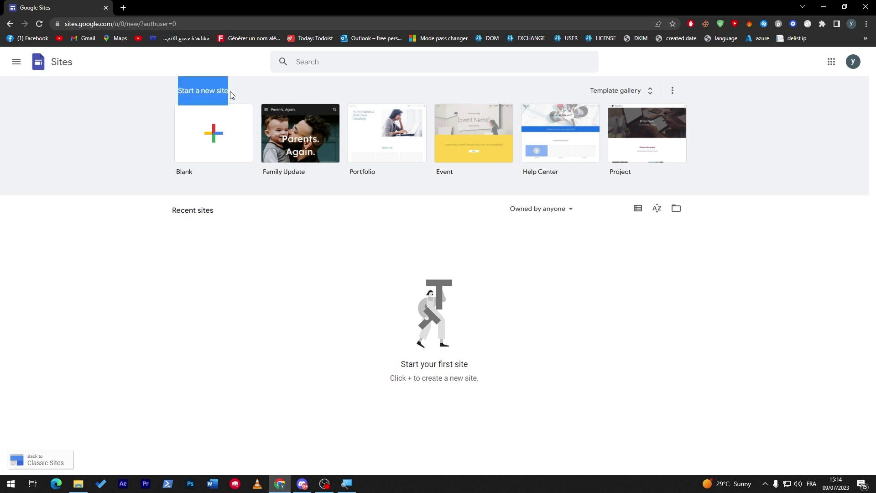
{"action": "left_click", "coordinate": [237, 92]}
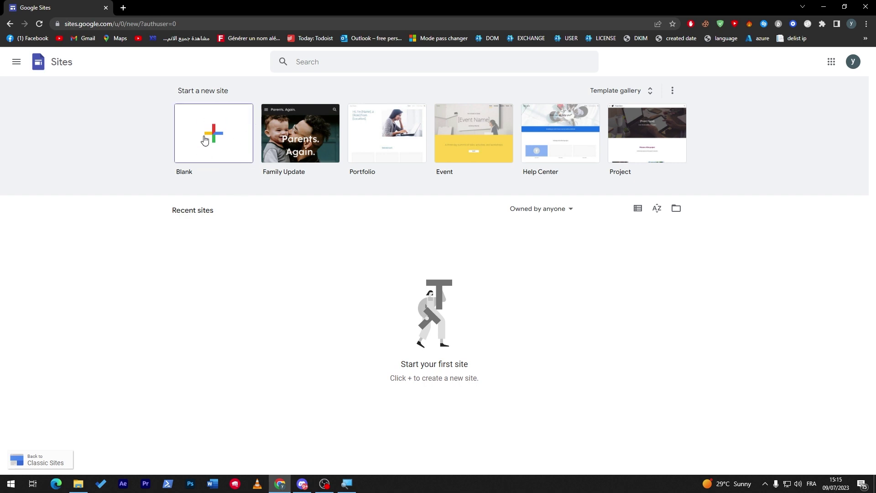
{"action": "left_click", "coordinate": [211, 120]}
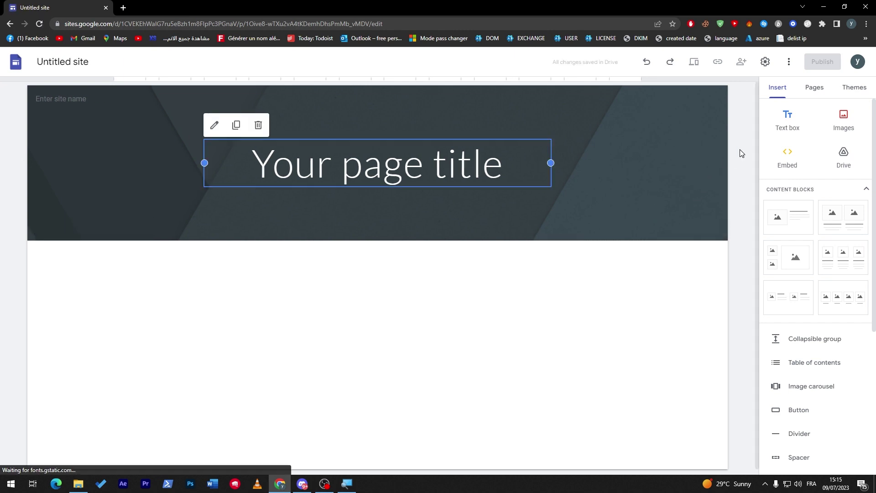
Add image-and-text, two-, three- and four-image layout blocks, then return to Sites home
{"action": "left_click", "coordinate": [784, 216]}
{"action": "left_click", "coordinate": [850, 228]}
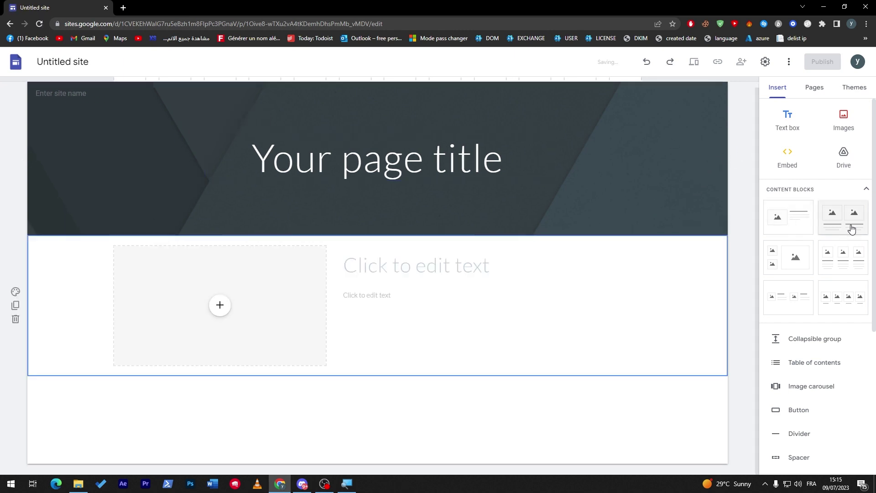
{"action": "left_click", "coordinate": [845, 254]}
{"action": "left_click", "coordinate": [796, 269]}
{"action": "left_click", "coordinate": [798, 292]}
{"action": "left_click", "coordinate": [843, 297]}
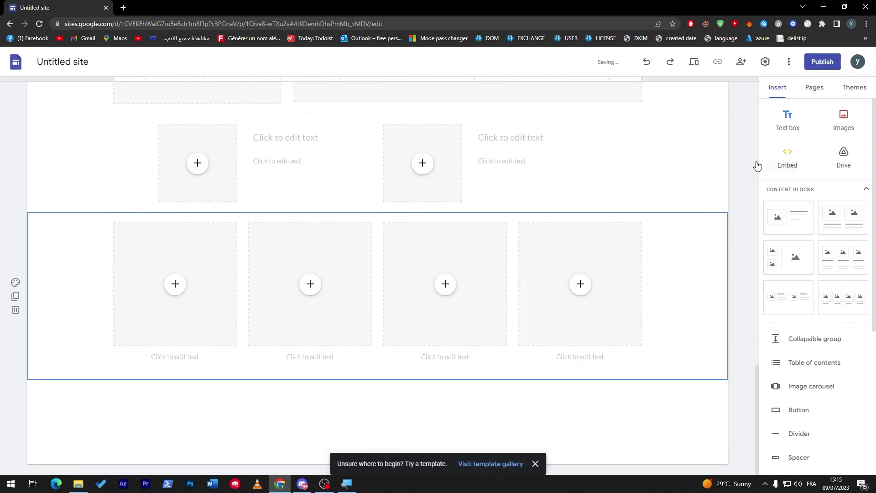
{"action": "scroll", "coordinate": [665, 150], "scroll_direction": "up", "scroll_amount": 10}
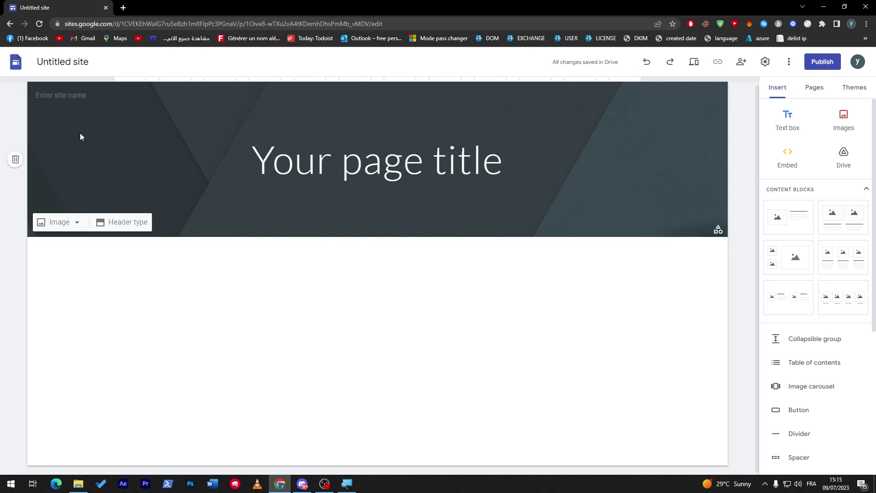
{"action": "left_click", "coordinate": [9, 24]}
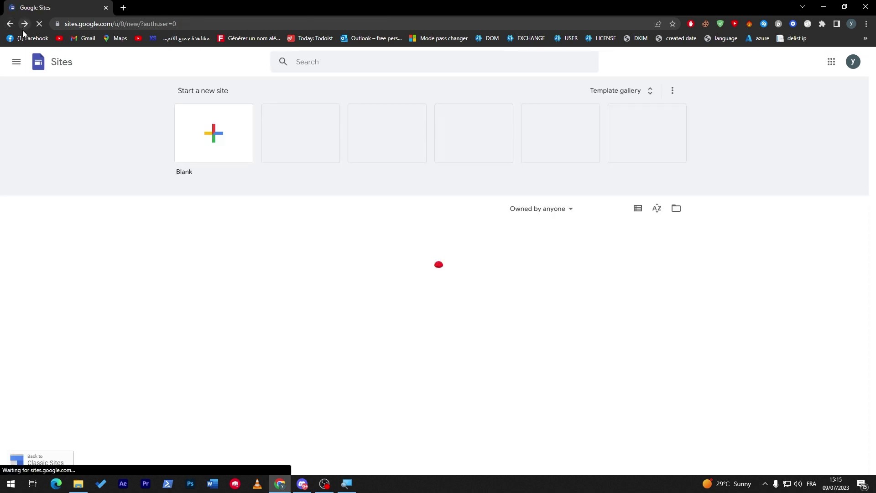
Create a site from the Family Update template and scroll through its page
{"action": "left_click", "coordinate": [297, 145]}
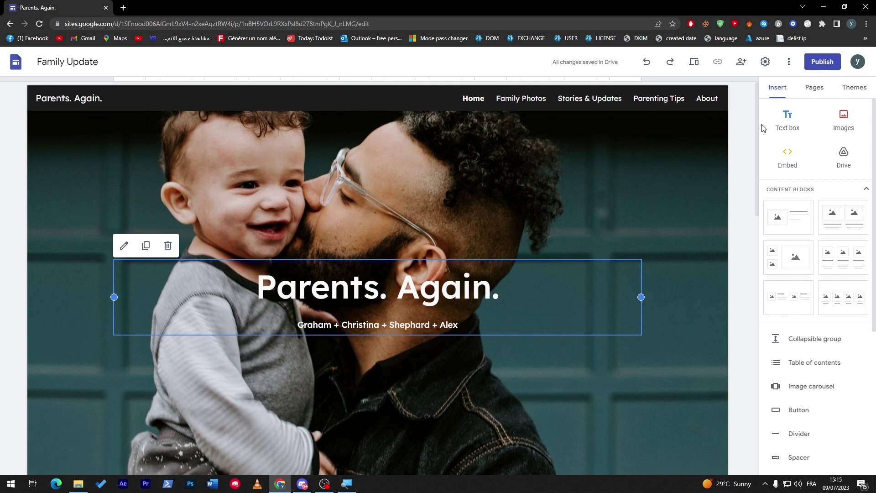
{"action": "scroll", "coordinate": [740, 194], "scroll_direction": "down", "scroll_amount": 3}
{"action": "scroll", "coordinate": [721, 301], "scroll_direction": "down", "scroll_amount": 11}
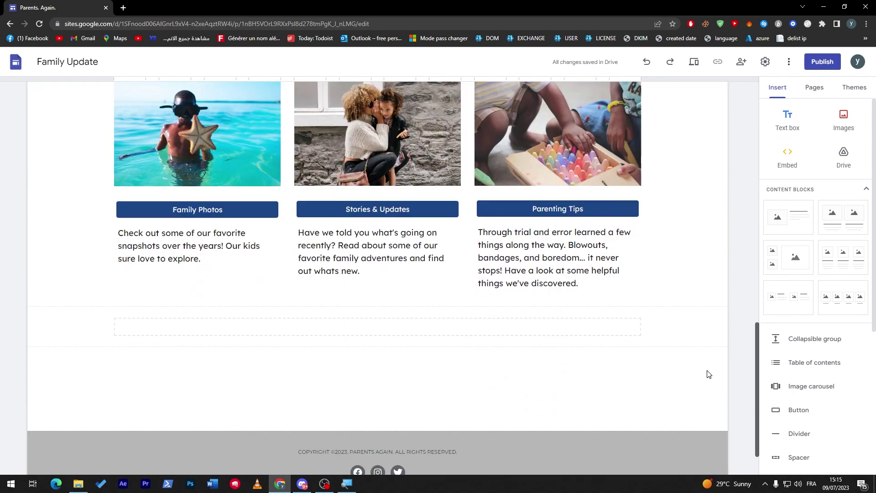
{"action": "scroll", "coordinate": [702, 378], "scroll_direction": "up", "scroll_amount": 2}
{"action": "scroll", "coordinate": [693, 351], "scroll_direction": "down", "scroll_amount": 1}
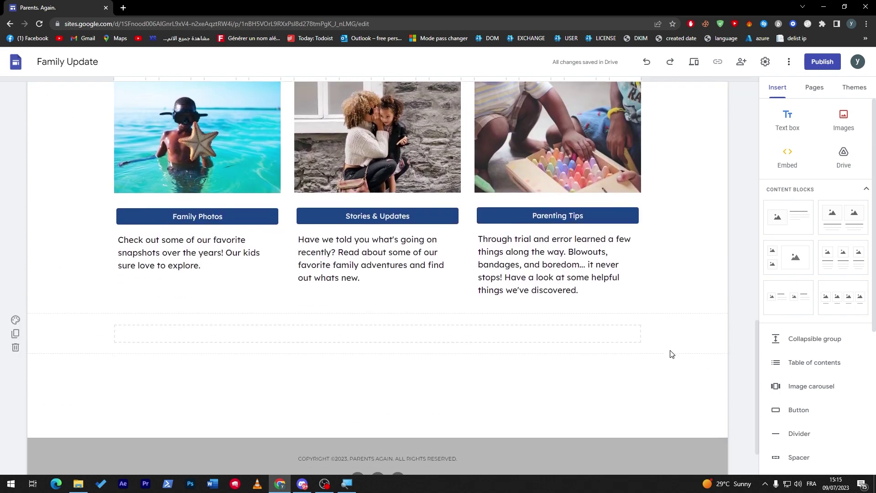
{"action": "scroll", "coordinate": [707, 320], "scroll_direction": "up", "scroll_amount": 2}
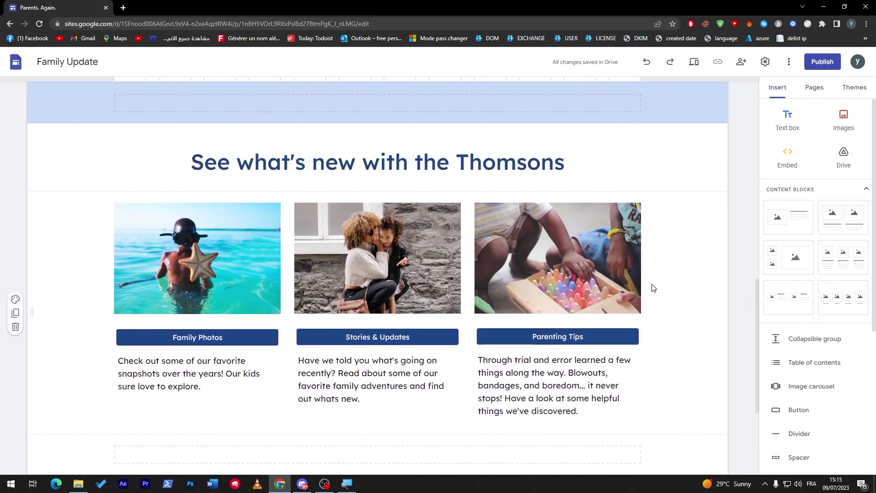
Select the Stories & Updates and Family Photos cards and the See what's new heading, then go home
{"action": "left_click", "coordinate": [378, 244]}
{"action": "left_click", "coordinate": [219, 238]}
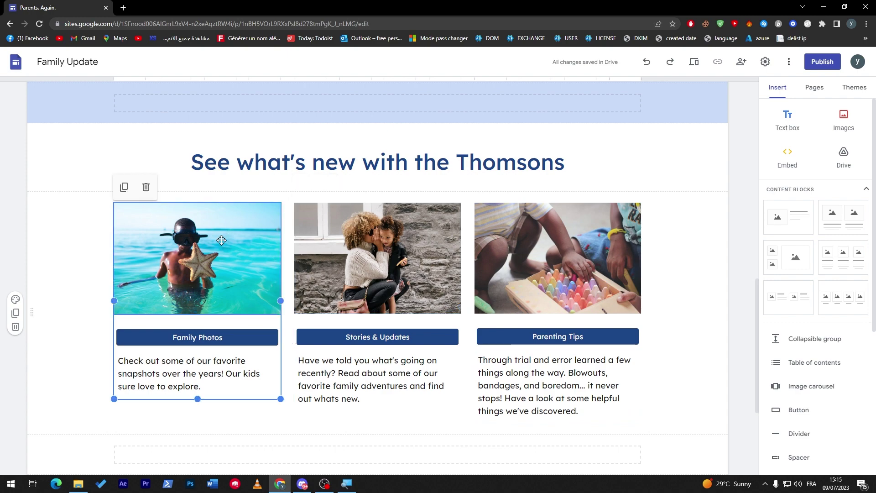
{"action": "left_click", "coordinate": [437, 162]}
{"action": "scroll", "coordinate": [750, 183], "scroll_direction": "up", "scroll_amount": 9}
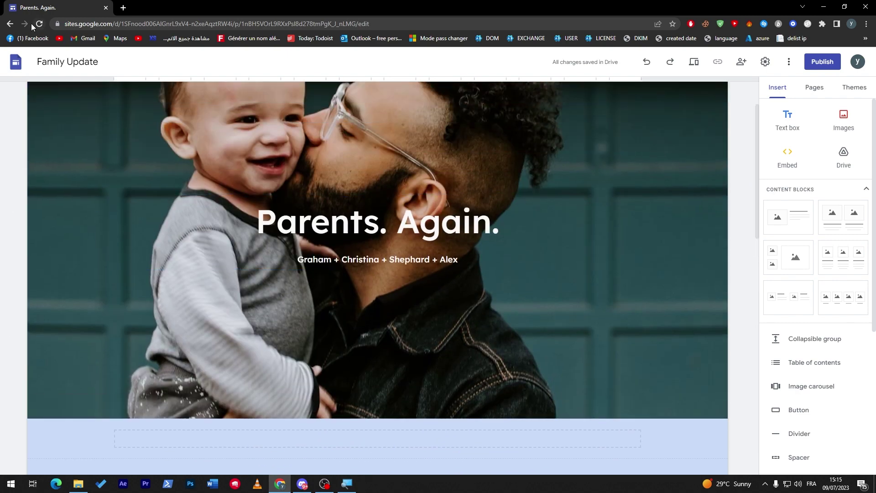
{"action": "left_click", "coordinate": [10, 24]}
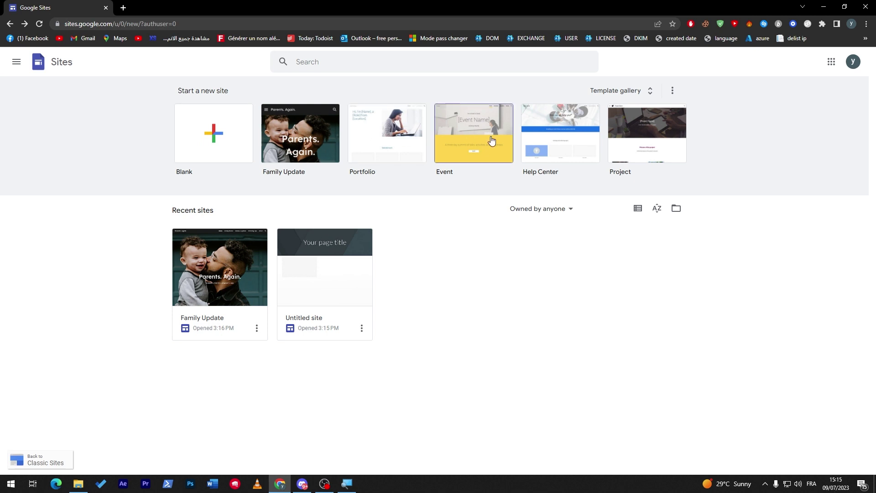
Browse the full template gallery down to the Small business templates
{"action": "left_click", "coordinate": [648, 90]}
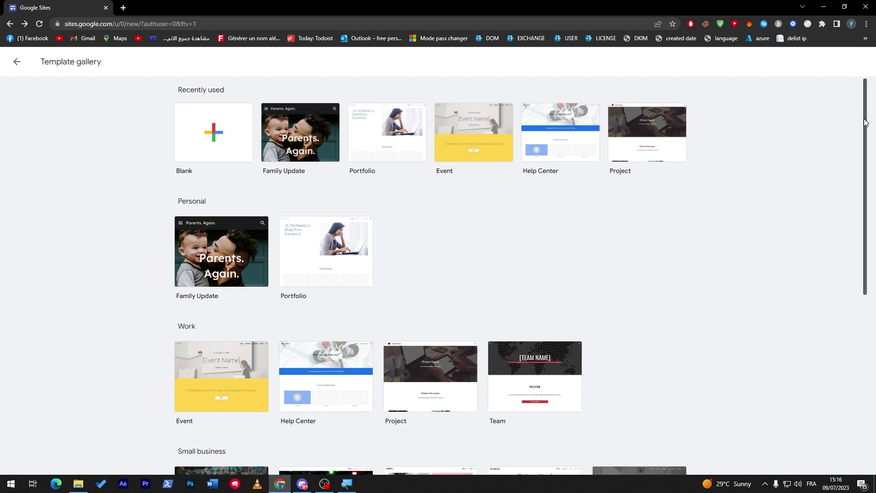
{"action": "left_click_drag", "start_coordinate": [864, 122], "coordinate": [852, 196]}
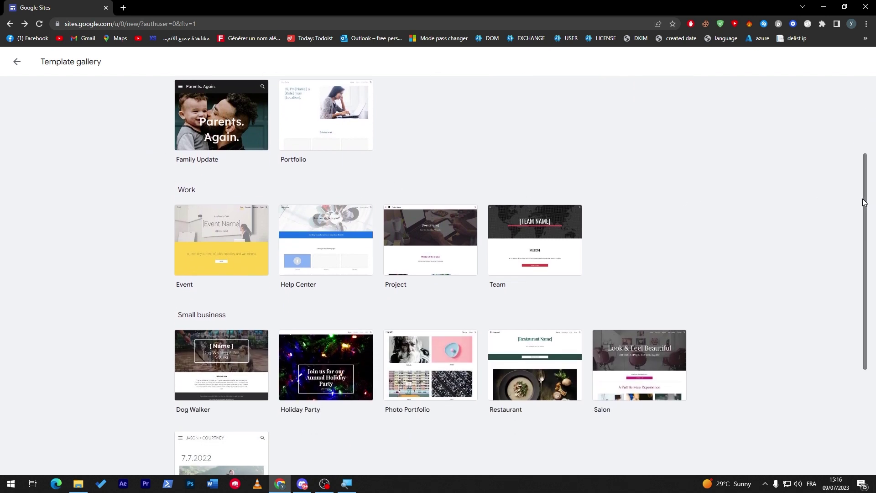
{"action": "left_click_drag", "start_coordinate": [863, 160], "coordinate": [859, 114]}
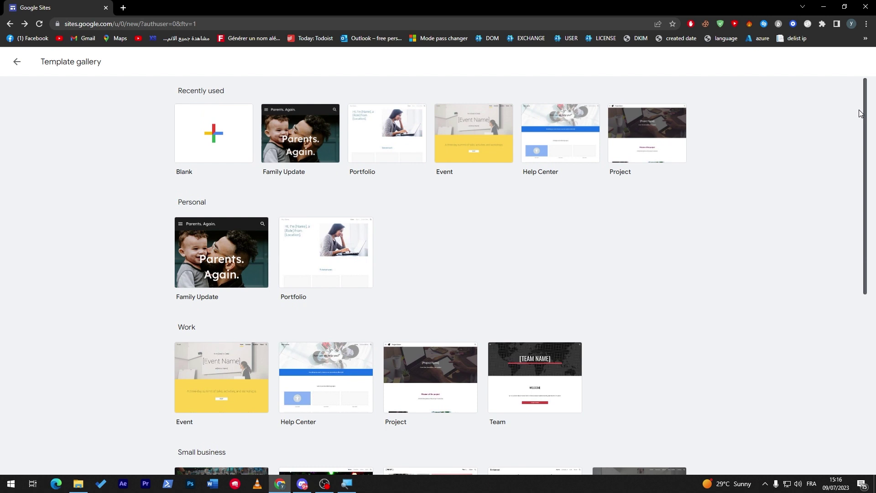
{"action": "scroll", "coordinate": [859, 114], "scroll_direction": "down", "scroll_amount": 6}
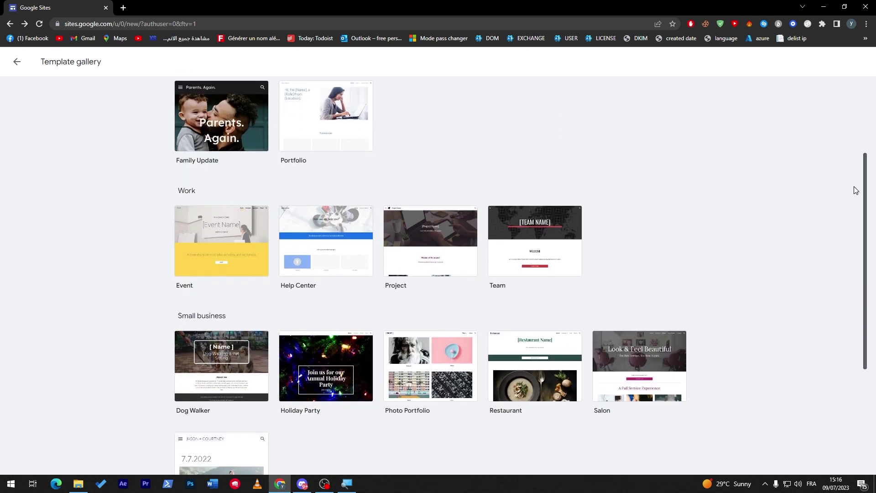
{"action": "scroll", "coordinate": [857, 260], "scroll_direction": "down", "scroll_amount": 2}
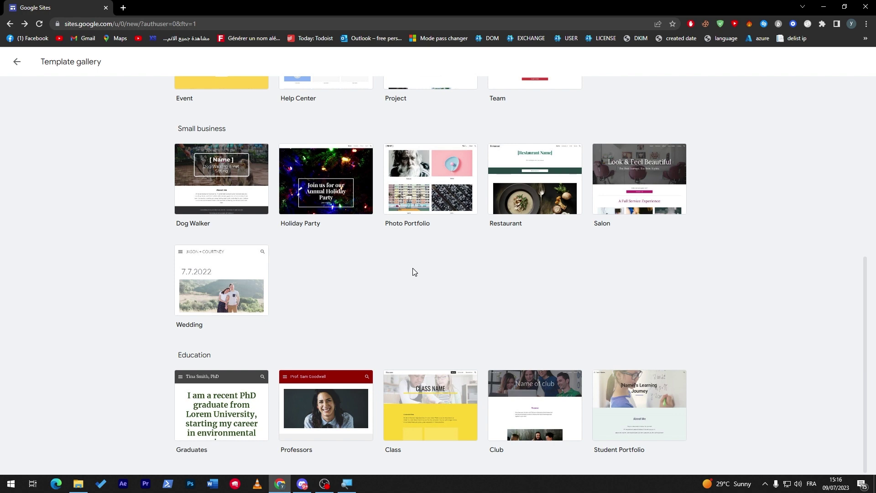
{"action": "left_click_drag", "start_coordinate": [860, 285], "coordinate": [874, 102]}
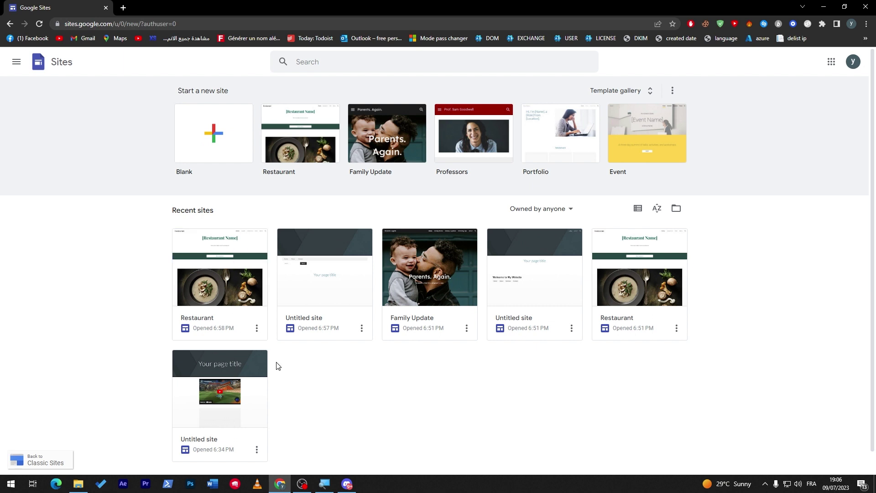
Open the Restaurant site and dismiss the empty text box under the welcome paragraph
{"action": "left_click", "coordinate": [253, 352]}
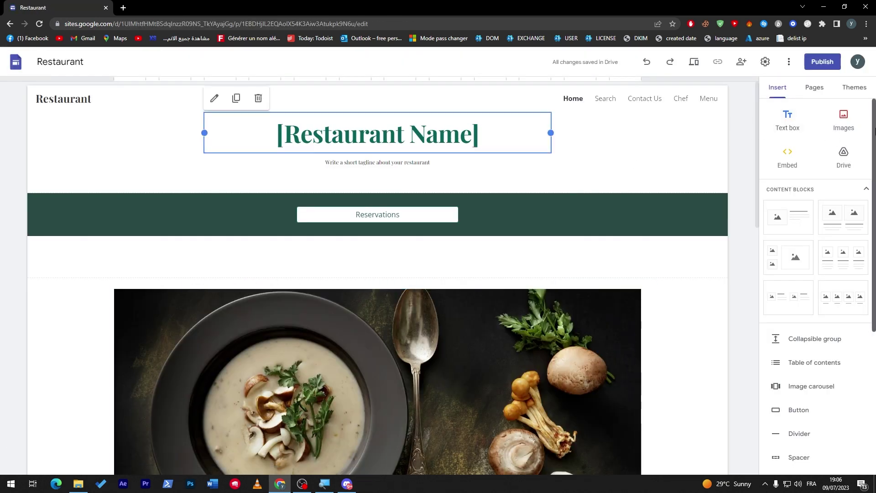
{"action": "left_click_drag", "start_coordinate": [874, 134], "coordinate": [874, 247]}
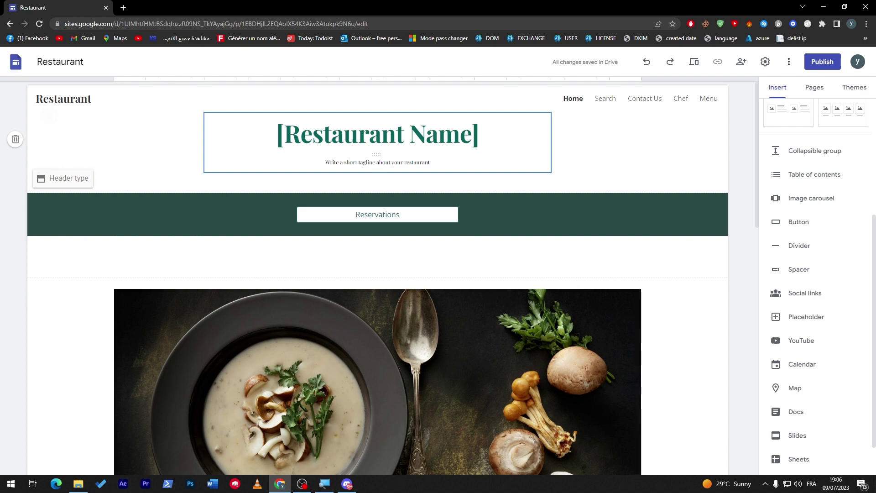
{"action": "left_click_drag", "start_coordinate": [759, 200], "coordinate": [734, 422]}
{"action": "scroll", "coordinate": [734, 422], "scroll_direction": "up", "scroll_amount": 4}
{"action": "left_click", "coordinate": [120, 256]}
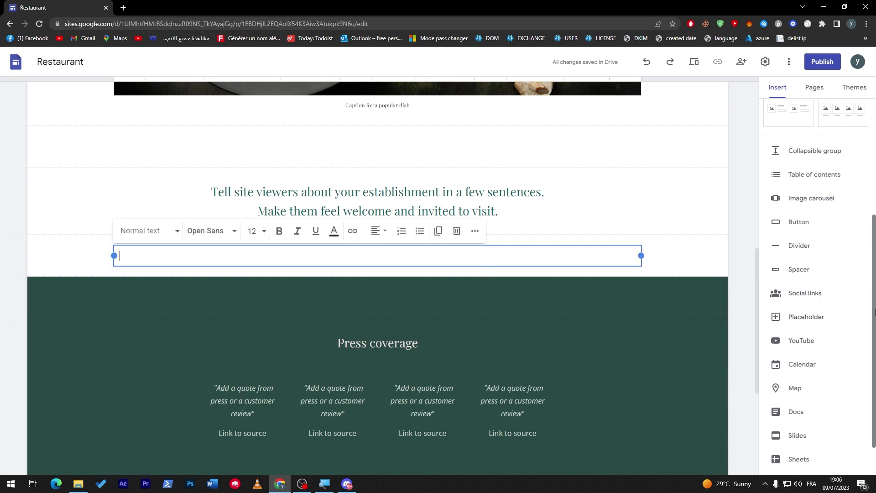
{"action": "left_click_drag", "start_coordinate": [874, 313], "coordinate": [873, 346]}
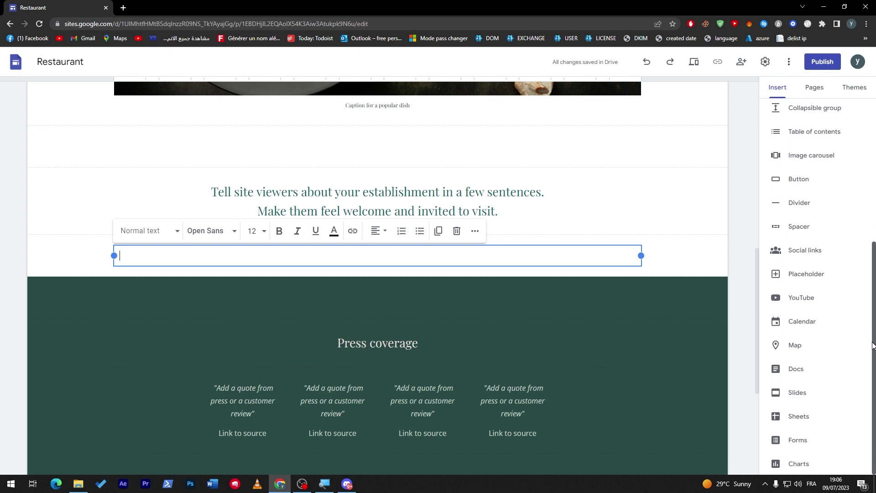
{"action": "left_click", "coordinate": [873, 346]}
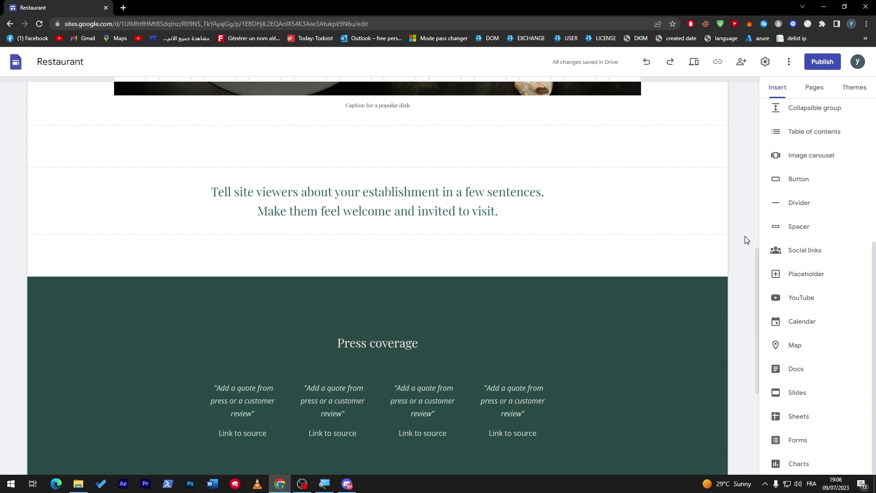
{"action": "scroll", "coordinate": [874, 312], "scroll_direction": "up", "scroll_amount": 2}
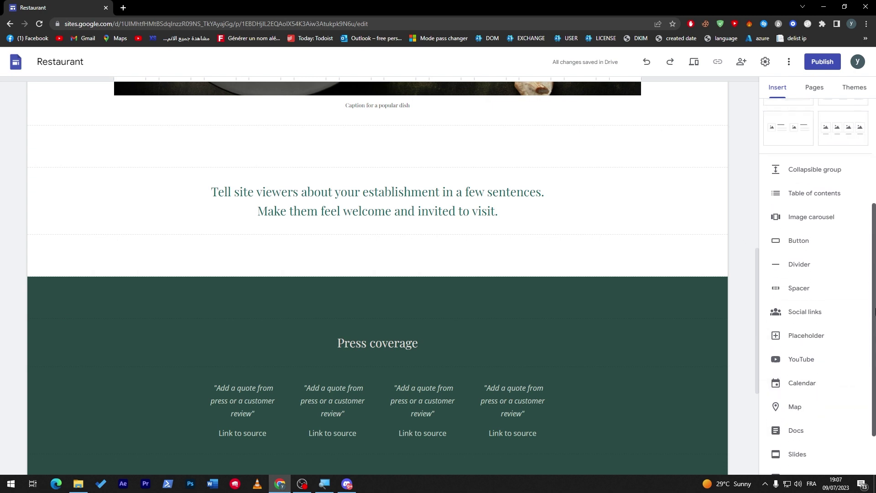
{"action": "scroll", "coordinate": [874, 312], "scroll_direction": "down", "scroll_amount": 2}
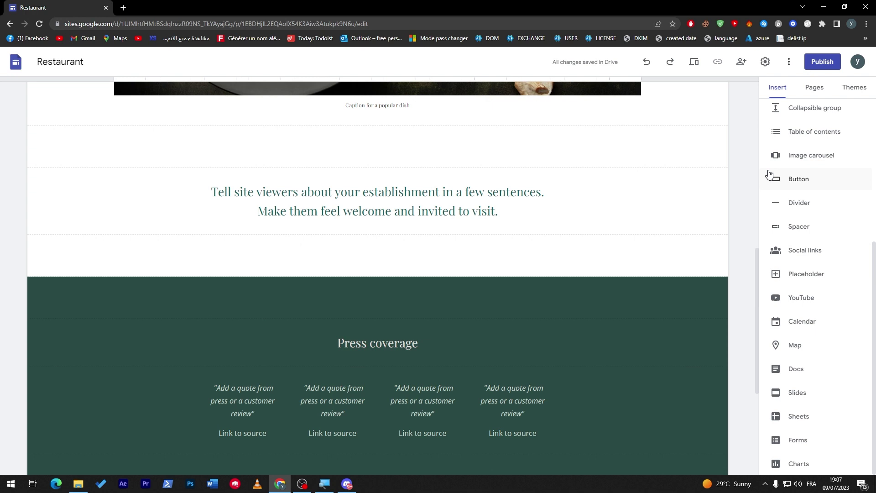
{"action": "left_click", "coordinate": [361, 151]}
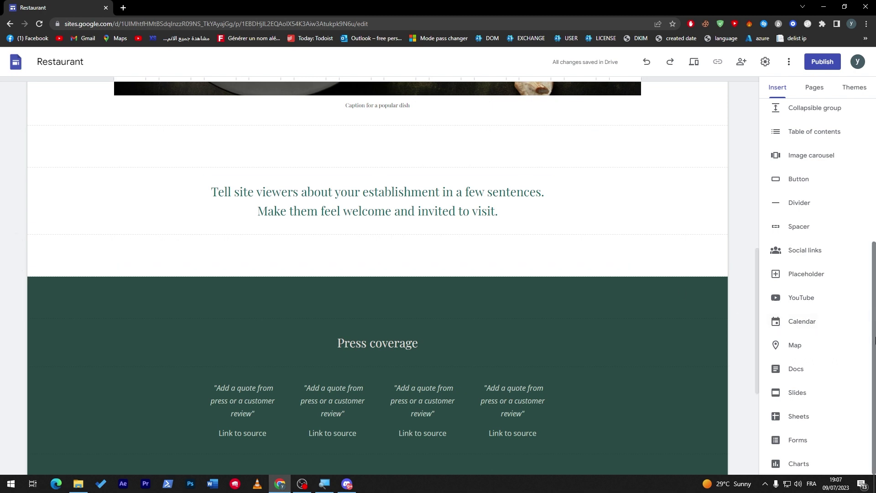
{"action": "left_click_drag", "start_coordinate": [874, 340], "coordinate": [808, 190]}
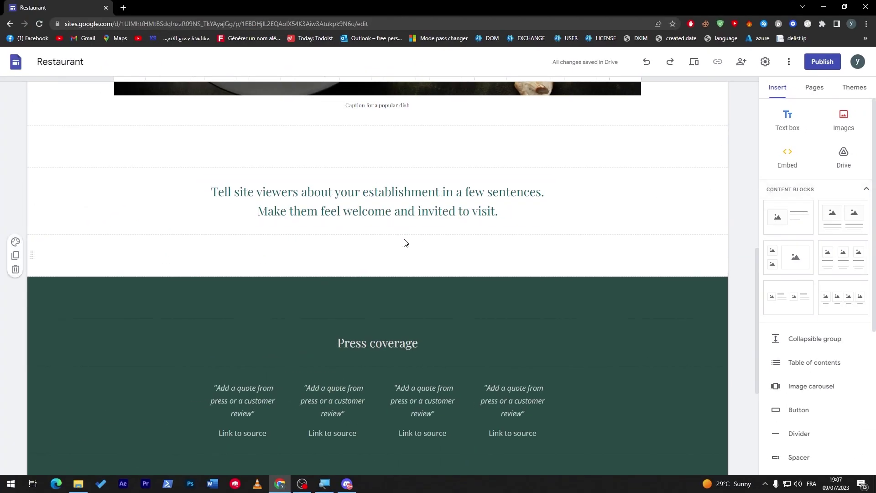
{"action": "left_click", "coordinate": [377, 146]}
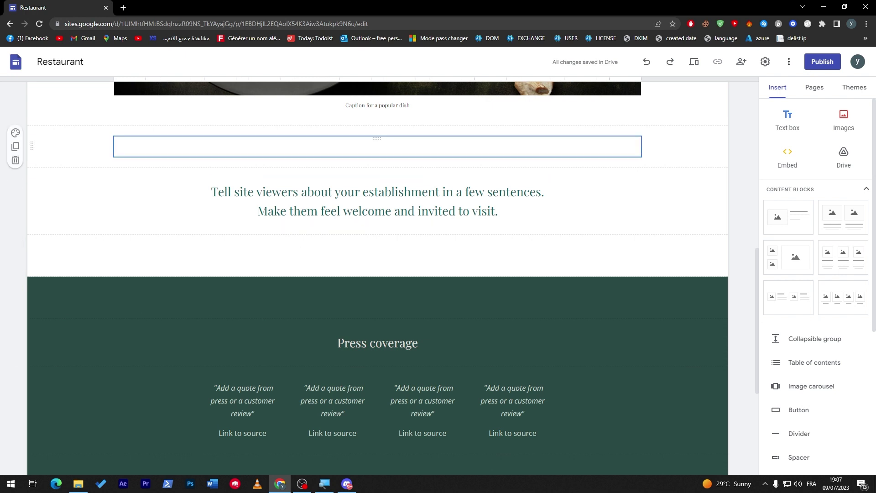
{"action": "key", "text": "Escape"}
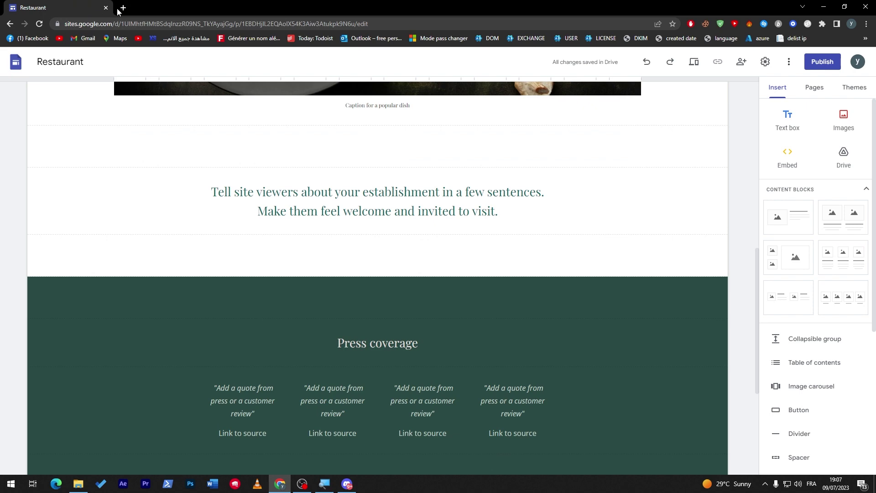
Open ChatGPT at chat.openai.com in a new browser tab
{"action": "left_click", "coordinate": [122, 8]}
{"action": "type", "text": "chat"}
{"action": "key", "text": "Return"}
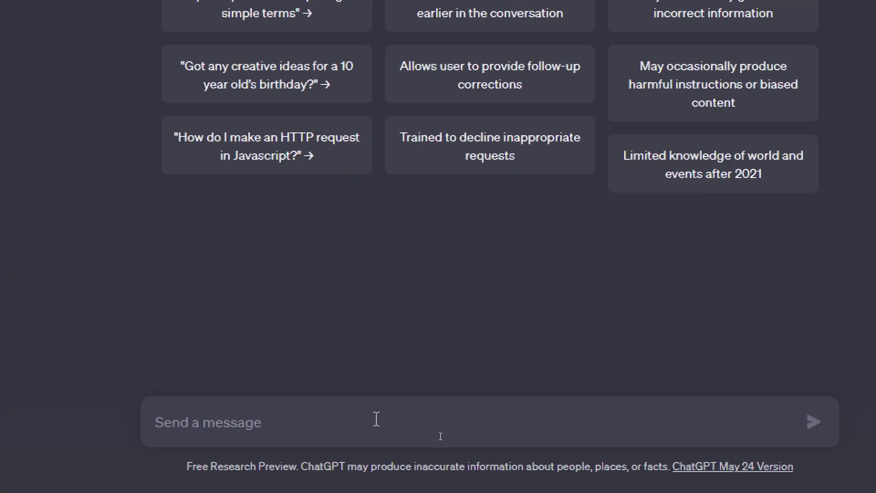
Ask ChatGPT for a secured login section that saves user and password to a Google Sheet
{"action": "type", "text": "GIVE ME a sc"}
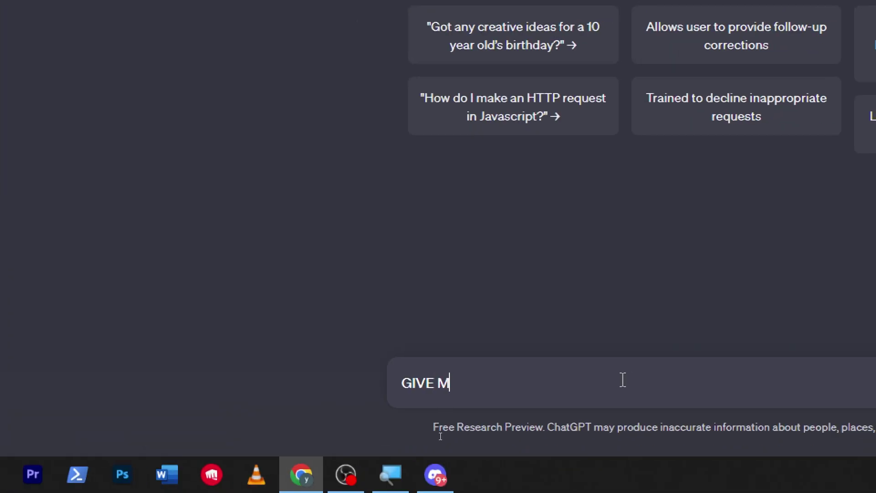
{"action": "type", "text": "cured "}
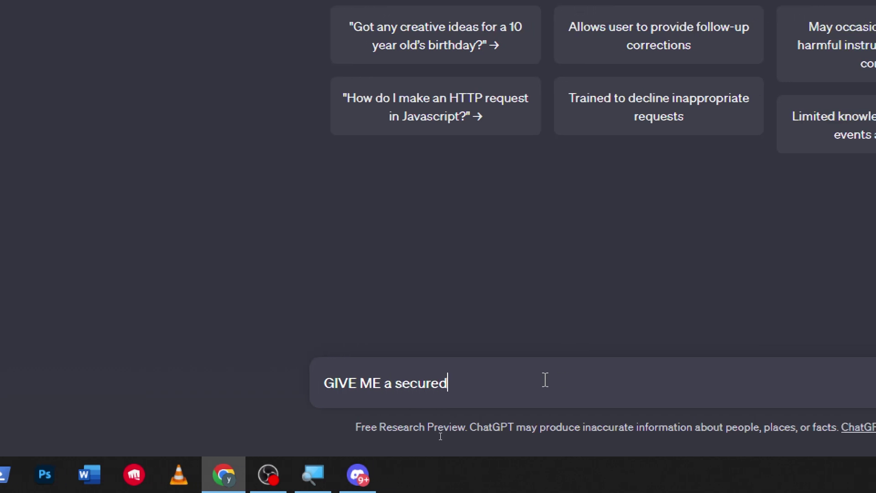
{"action": "type", "text": "login "}
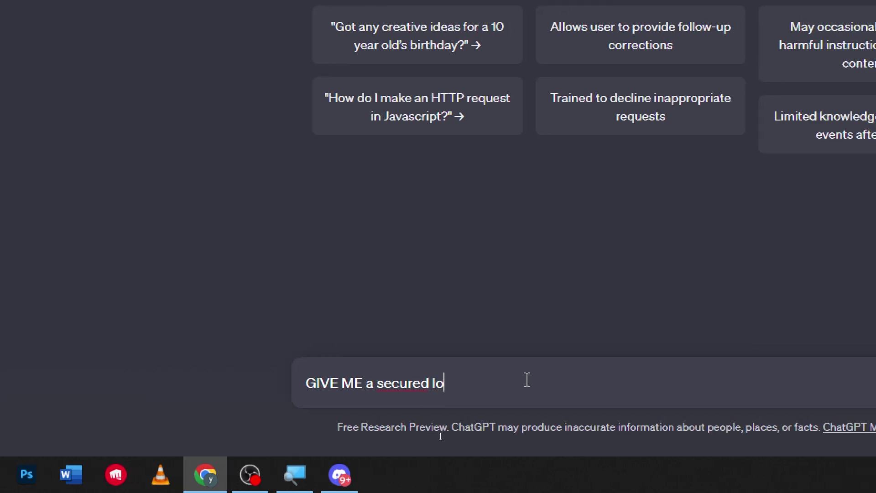
{"action": "type", "text": "pa"}
{"action": "key", "text": "BackSpace"}
{"action": "key", "text": "BackSpace"}
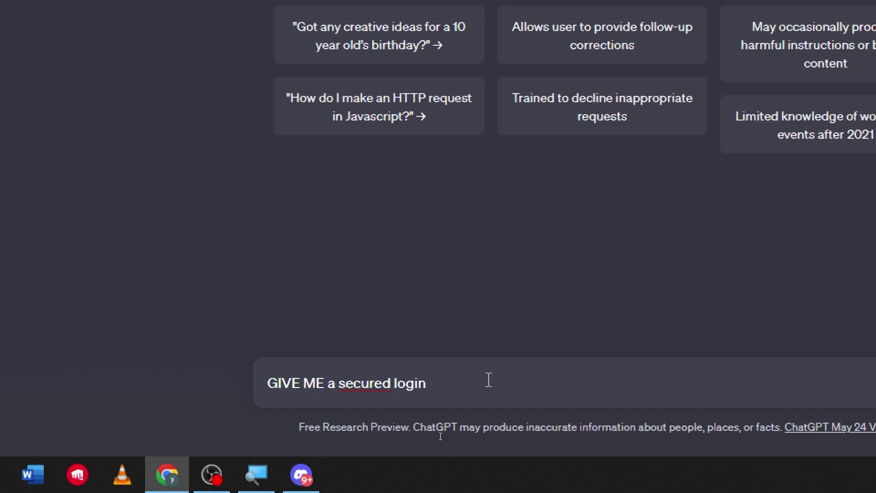
{"action": "type", "text": "section that Ik"}
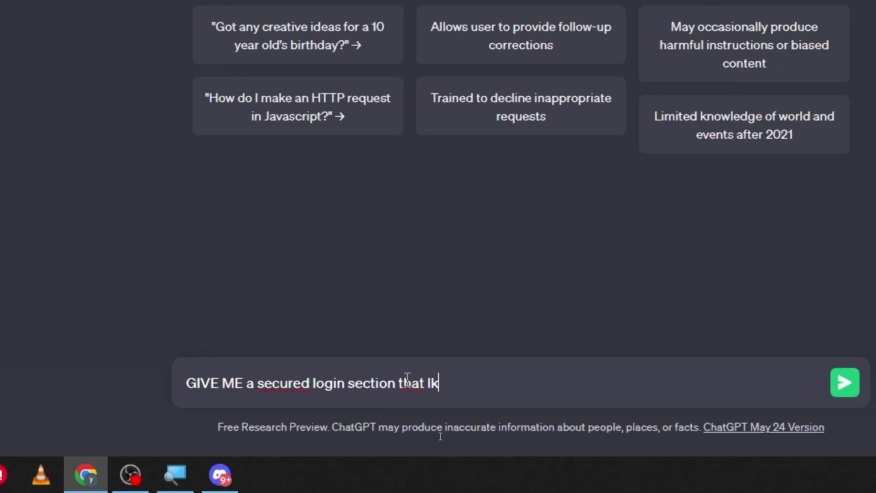
{"action": "key", "text": "BackSpace"}
{"action": "type", "text": "inks and asa"}
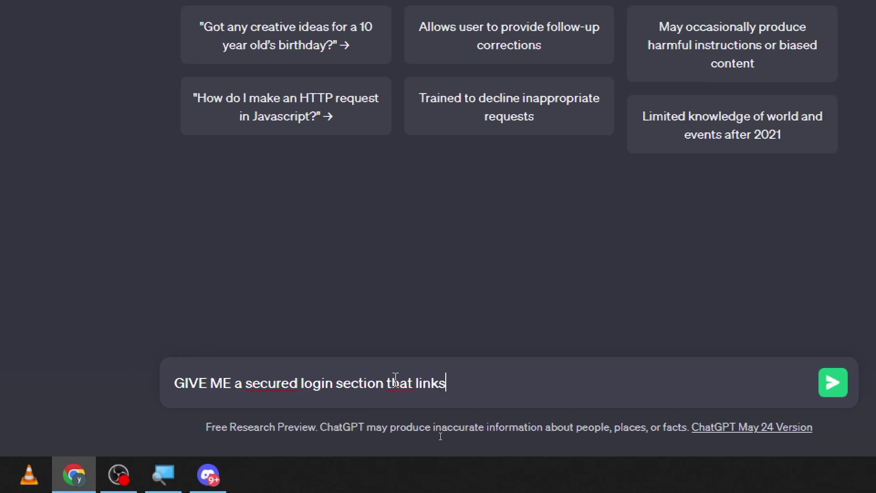
{"action": "key", "text": "BackSpace"}
{"action": "key", "text": "BackSpace"}
{"action": "key", "text": "BackSpace"}
{"action": "type", "text": "saves the user"}
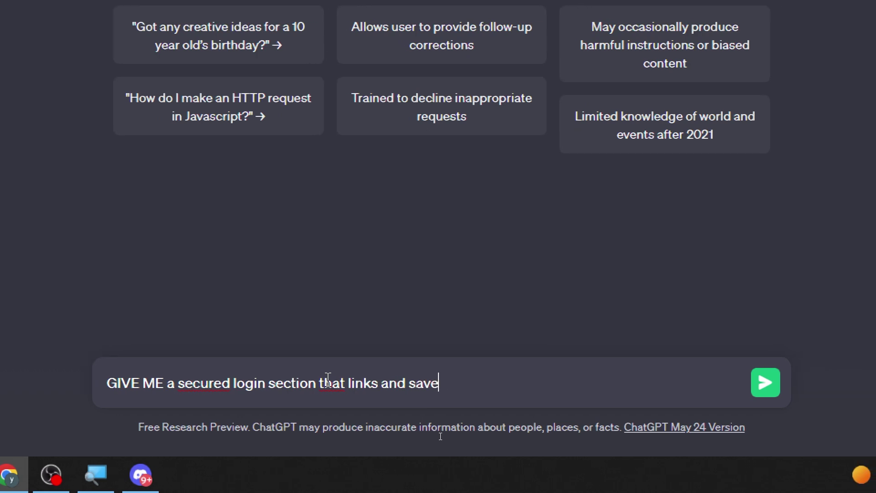
{"action": "type", "text": " and password t"}
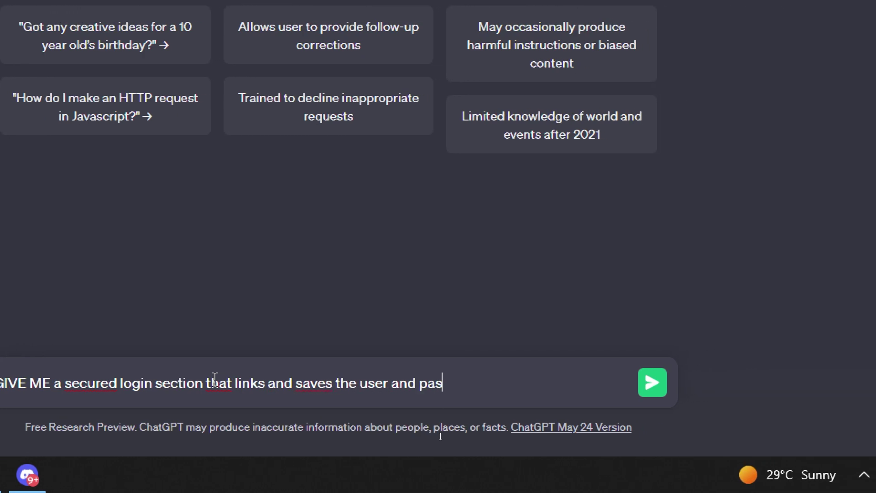
{"action": "type", "text": "o "}
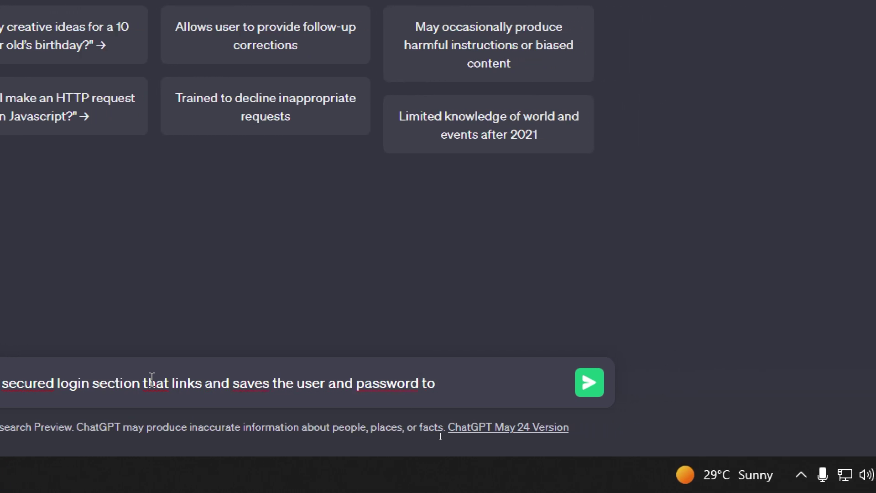
{"action": "type", "text": "google sheet"}
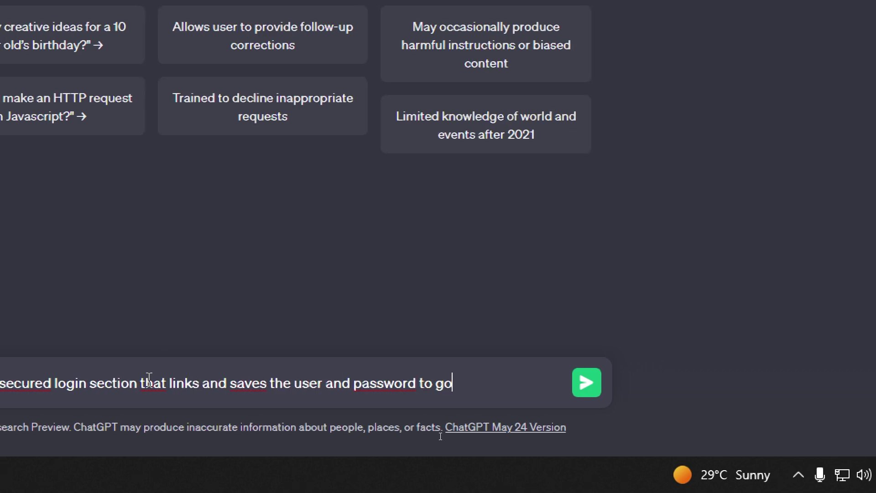
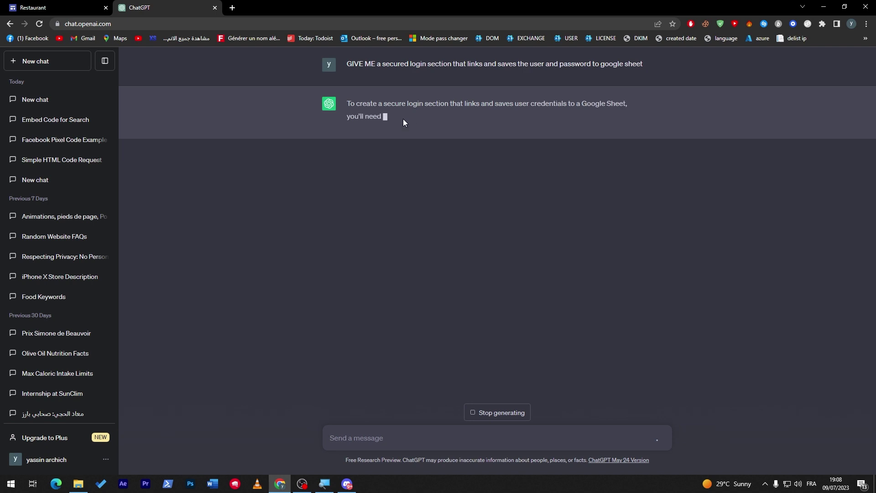
In ChatGPT's finished reply, select the HTML login form and script code, then go to the Restaurant site editor
{"action": "triple_click", "coordinate": [454, 104]}
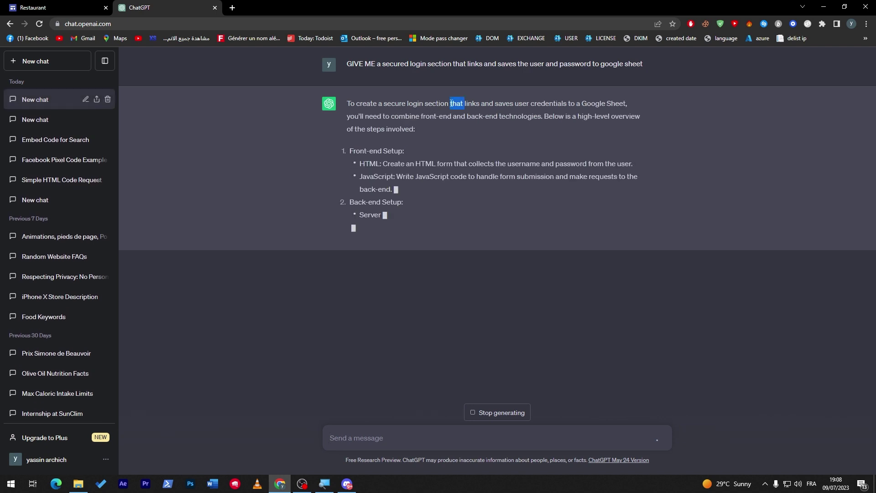
{"action": "left_click", "coordinate": [445, 117]}
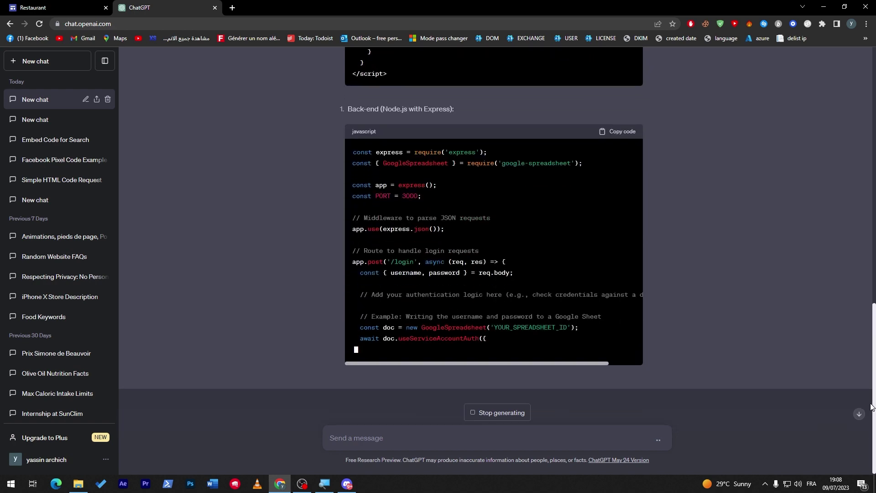
{"action": "left_click_drag", "start_coordinate": [870, 407], "coordinate": [833, 276]}
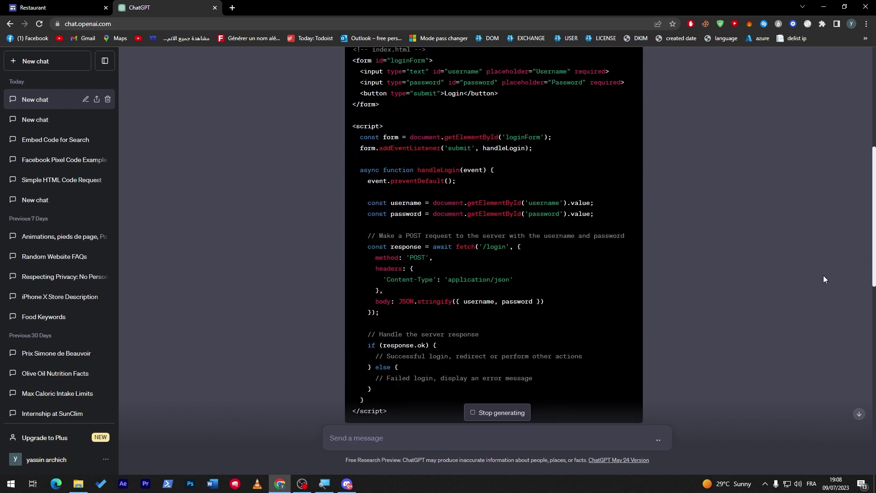
{"action": "scroll", "coordinate": [468, 211], "scroll_direction": "down", "scroll_amount": 15}
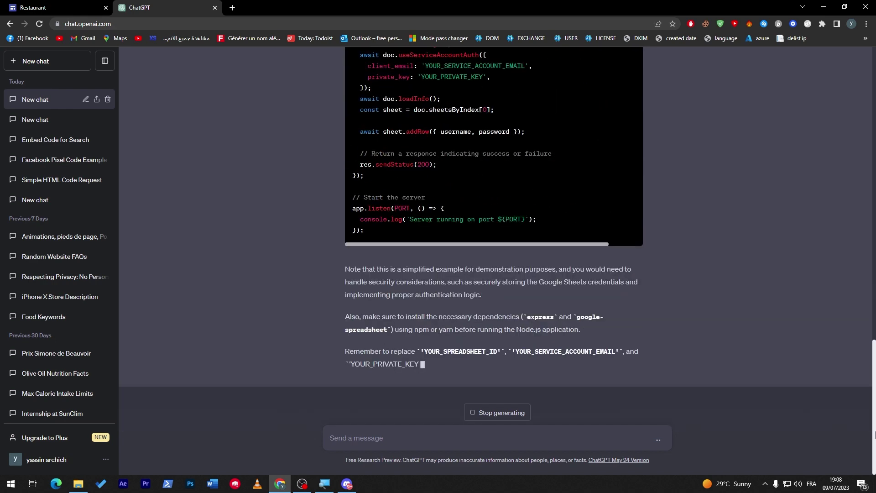
{"action": "scroll", "coordinate": [849, 333], "scroll_direction": "up", "scroll_amount": 8}
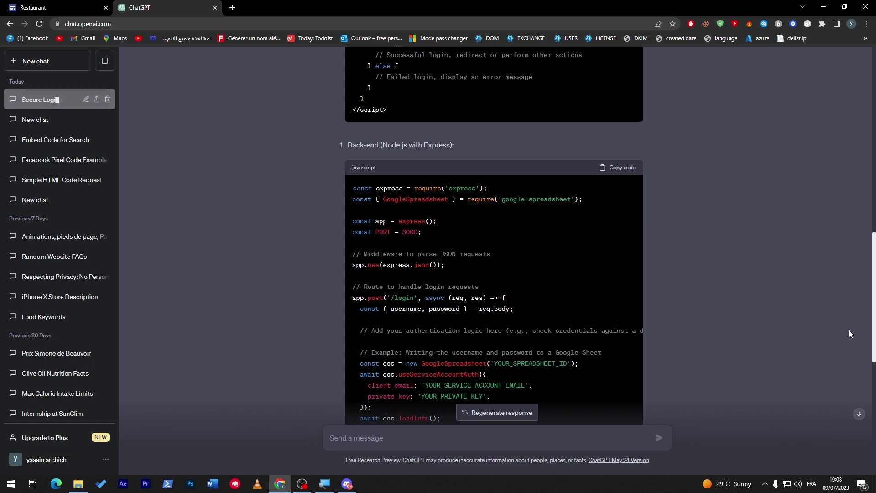
{"action": "scroll", "coordinate": [849, 330], "scroll_direction": "up", "scroll_amount": 7}
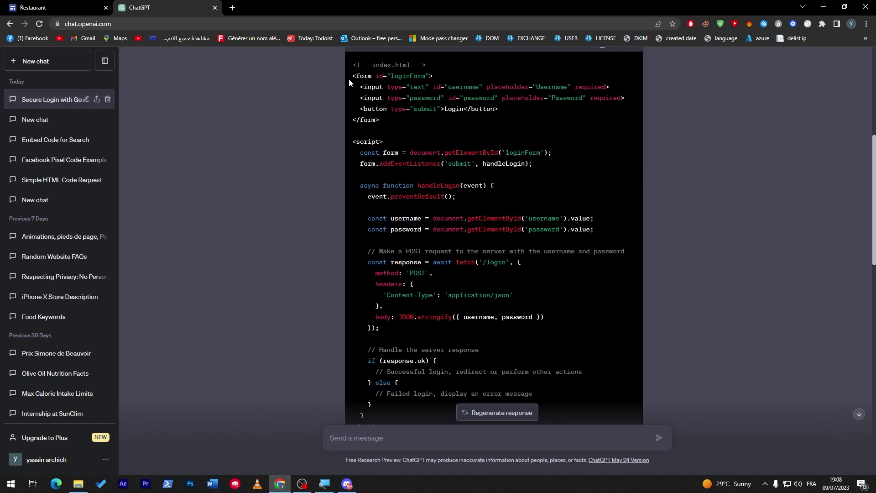
{"action": "left_click_drag", "start_coordinate": [349, 79], "coordinate": [398, 180]}
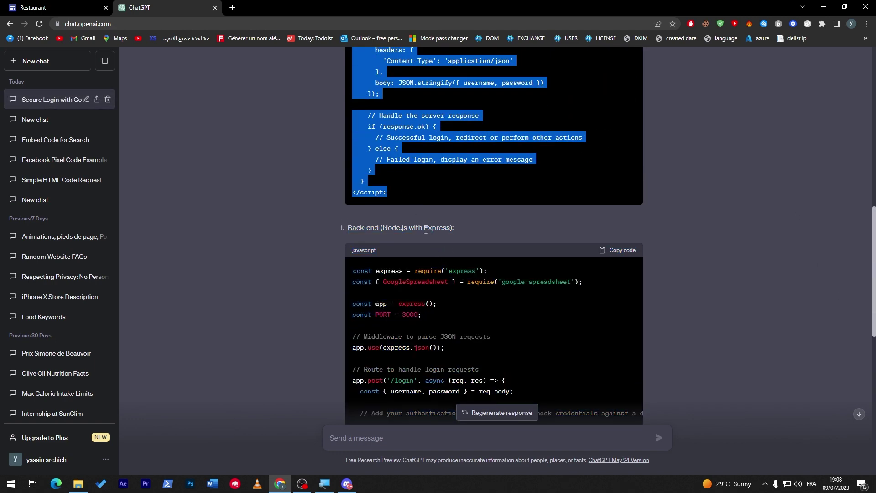
{"action": "left_click", "coordinate": [32, 7]}
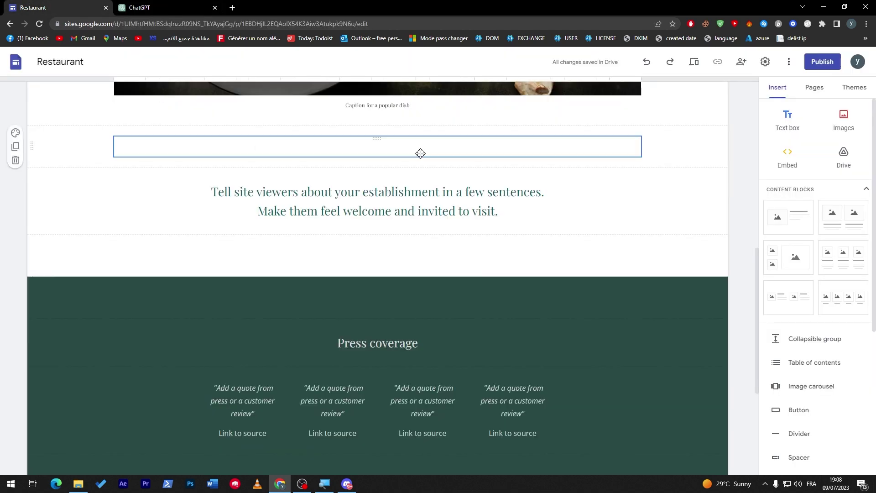
Insert an Embed code block and paste the HTML login form code into it
{"action": "left_click", "coordinate": [787, 157]}
{"action": "left_click", "coordinate": [371, 232]}
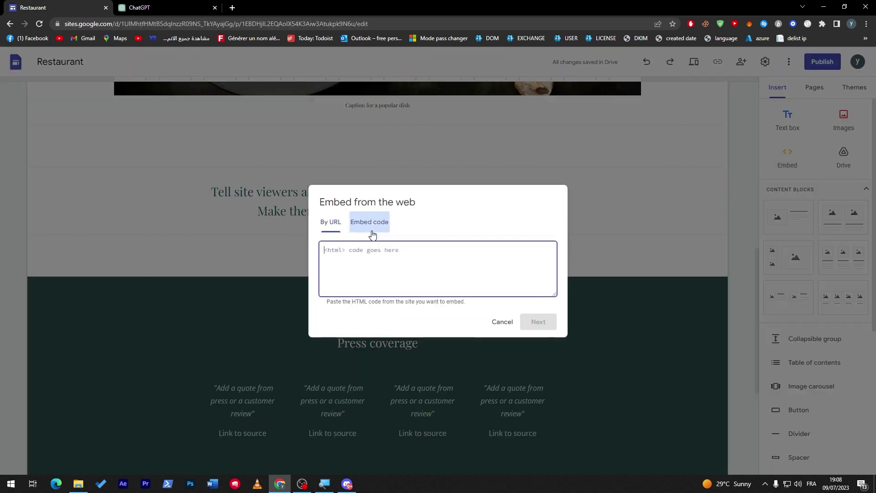
{"action": "key", "text": "ctrl+v"}
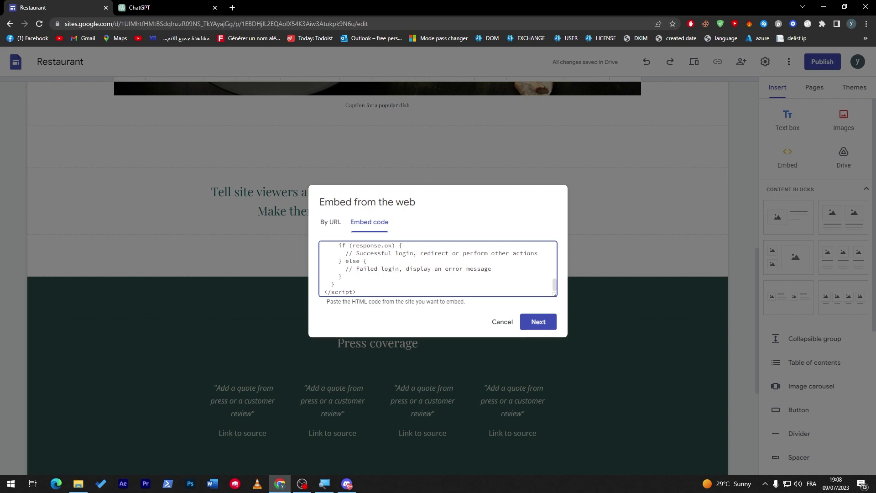
Copy the Express back-end code from ChatGPT and return to the Restaurant embed dialog
{"action": "key", "text": "ctrl+Tab"}
{"action": "left_click_drag", "start_coordinate": [353, 270], "coordinate": [397, 177]}
{"action": "key", "text": "ctrl+c"}
{"action": "key", "text": "ctrl+Tab"}
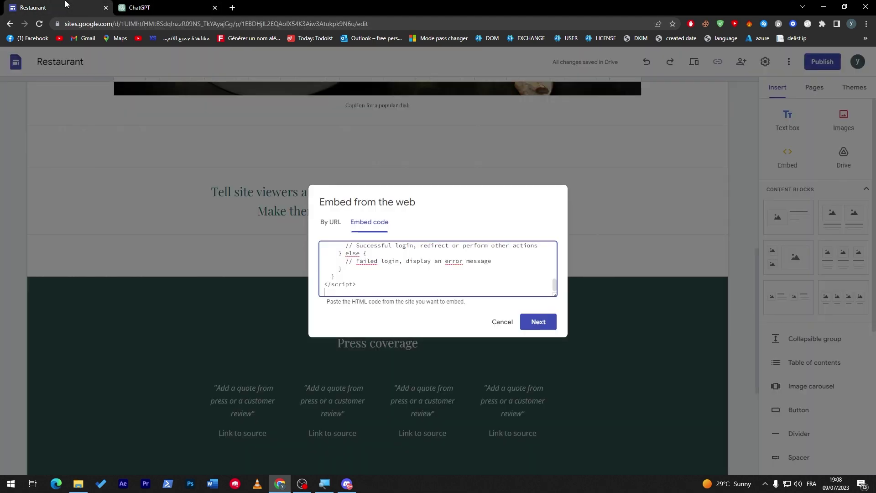
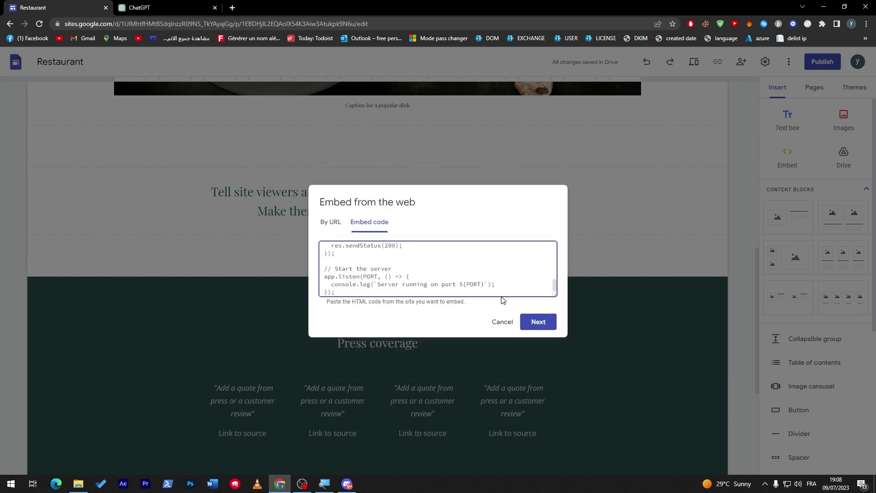
Review the pasted server code, then cancel the Embed from the web dialog without inserting it
{"action": "scroll", "coordinate": [438, 269], "scroll_direction": "up", "scroll_amount": 15}
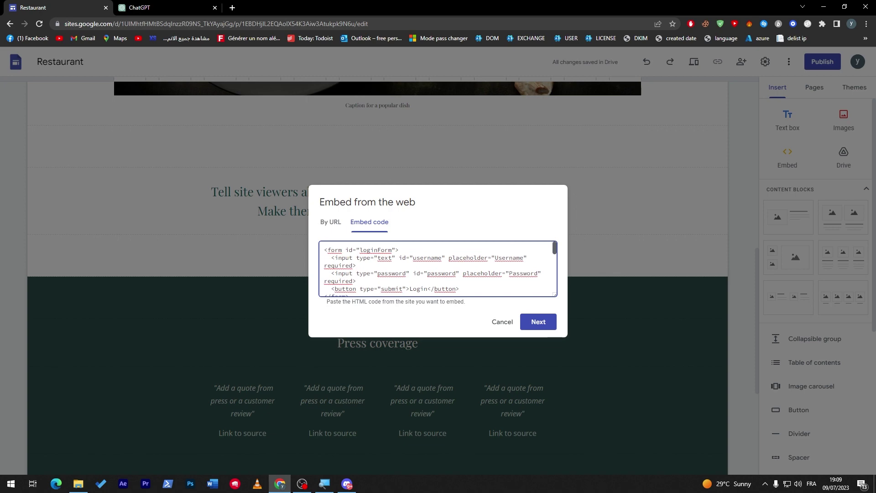
{"action": "left_click", "coordinate": [509, 324]}
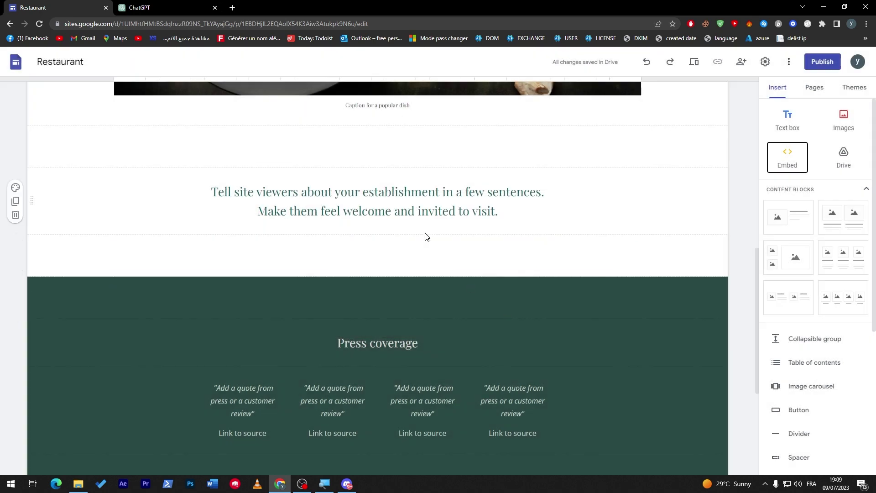
Copy the front-end login form code, from <form to </script>, out of the ChatGPT reply
{"action": "left_click", "coordinate": [142, 5]}
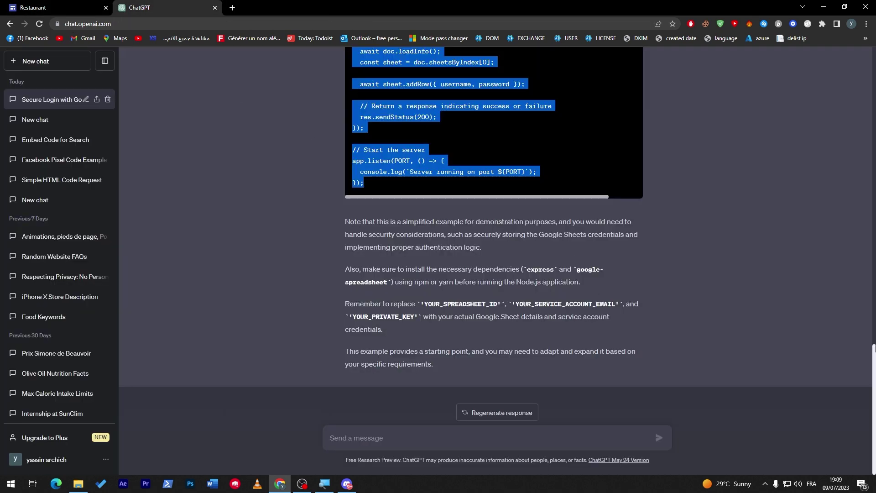
{"action": "left_click_drag", "start_coordinate": [873, 368], "coordinate": [842, 140]}
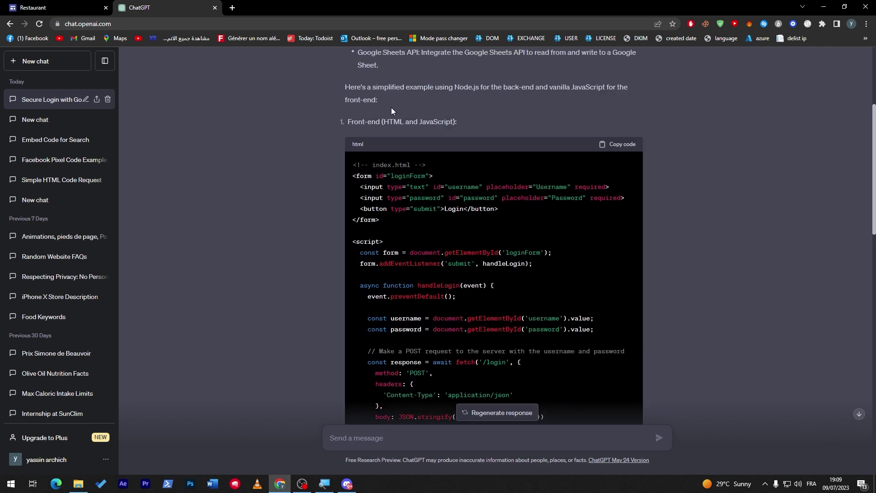
{"action": "left_click_drag", "start_coordinate": [352, 173], "coordinate": [431, 249]}
{"action": "scroll", "coordinate": [365, 209], "scroll_direction": "down", "scroll_amount": 6}
Embed the copied Username, Password and Login form code on the Restaurant page via Insert > Embed
{"action": "key", "text": "ctrl+Tab"}
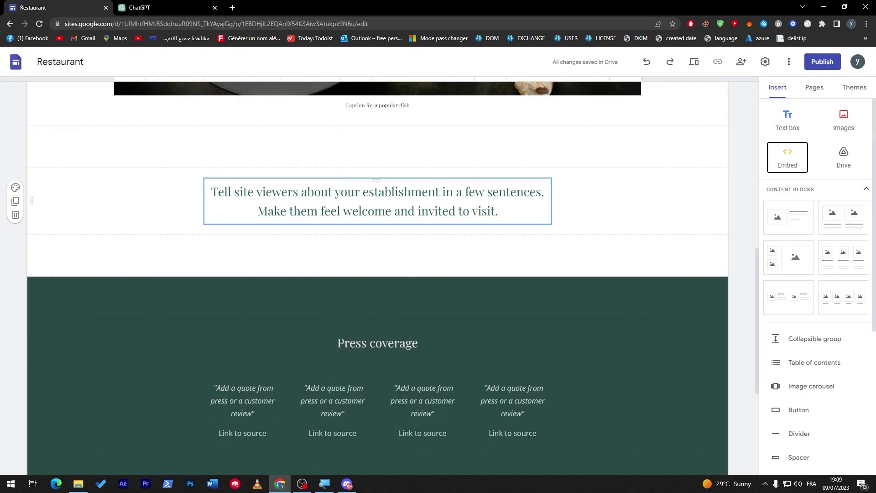
{"action": "left_click", "coordinate": [797, 169]}
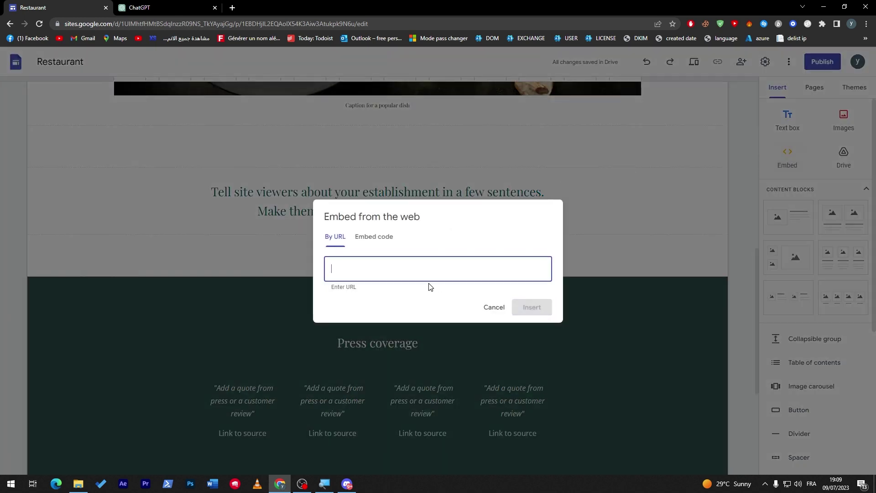
{"action": "left_click", "coordinate": [368, 222]}
{"action": "key", "text": "ctrl+v"}
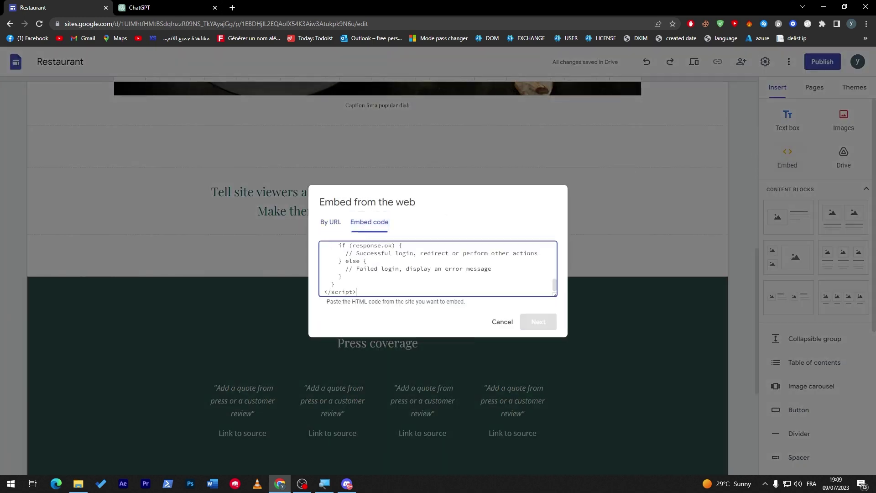
{"action": "left_click", "coordinate": [538, 321]}
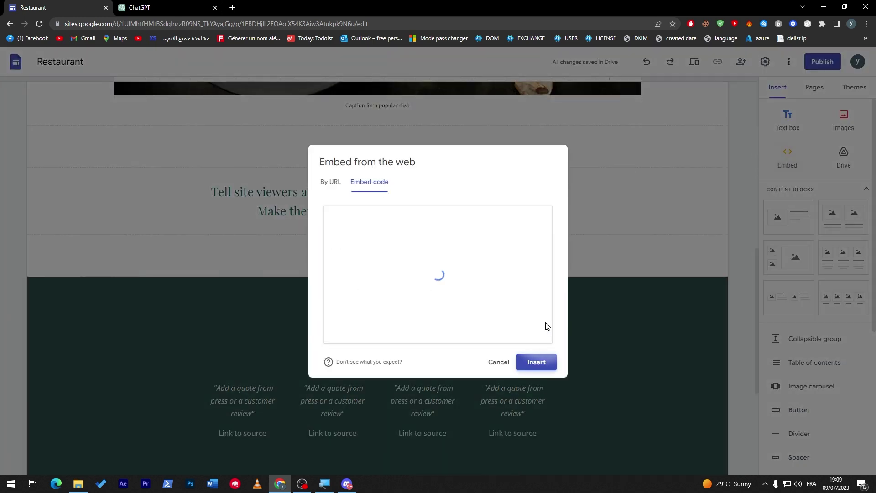
{"action": "left_click", "coordinate": [535, 365]}
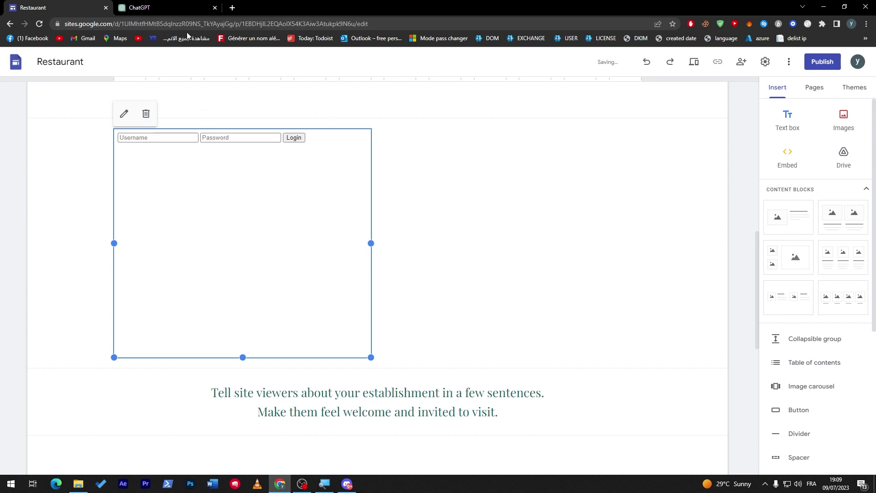
{"action": "left_click", "coordinate": [190, 11]}
Ask ChatGPT for a better-looking version of the first code, and shrink the login embed to a slim strip
{"action": "left_click", "coordinate": [498, 436]}
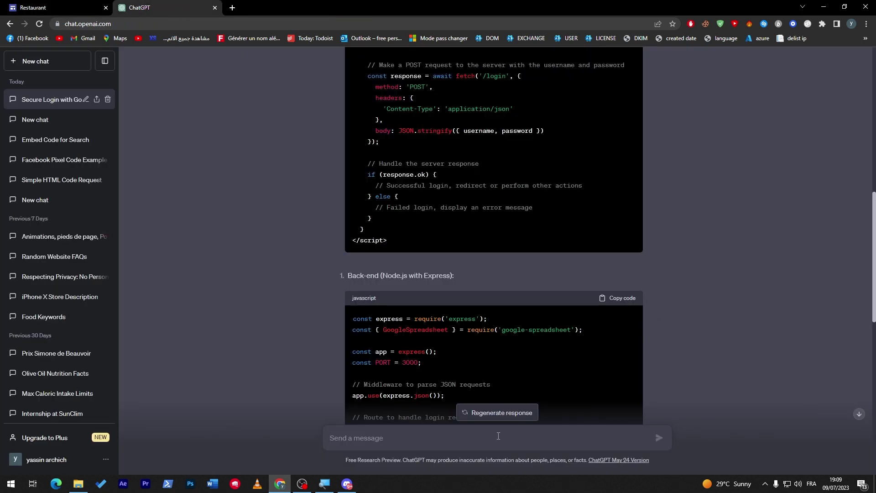
{"action": "type", "text": "giv"}
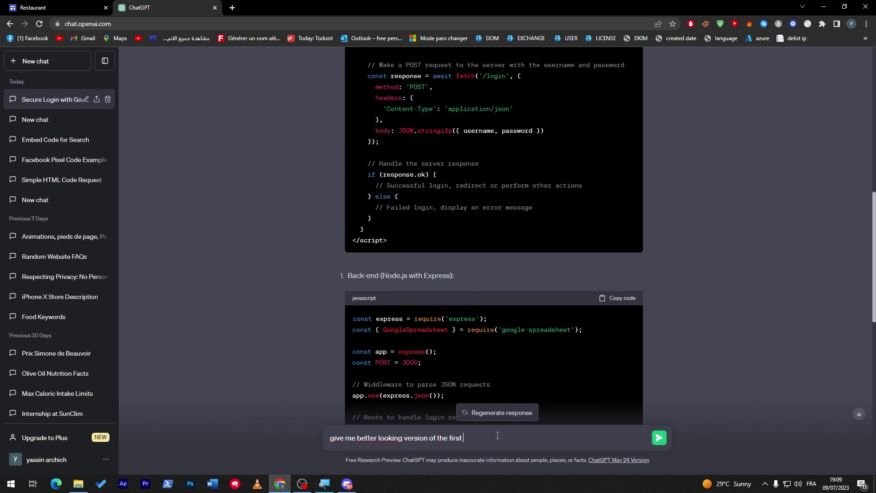
{"action": "key", "text": "Return"}
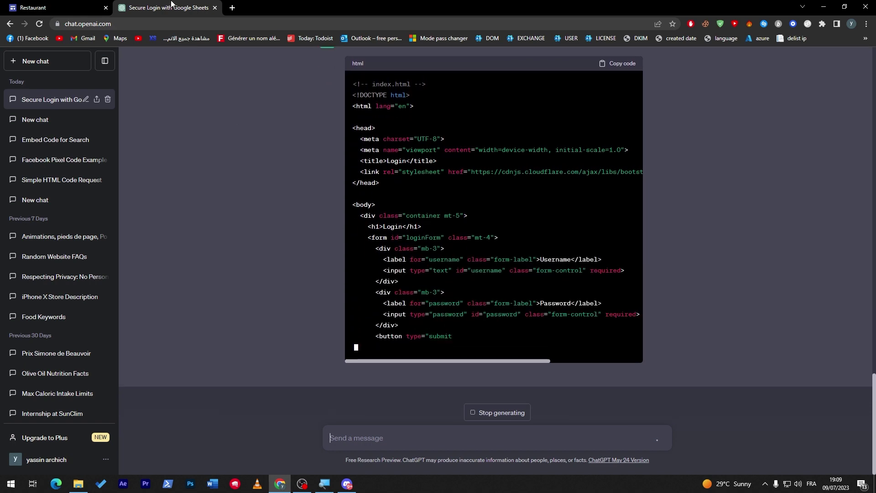
{"action": "left_click", "coordinate": [54, 7]}
{"action": "left_click_drag", "start_coordinate": [243, 357], "coordinate": [243, 147]}
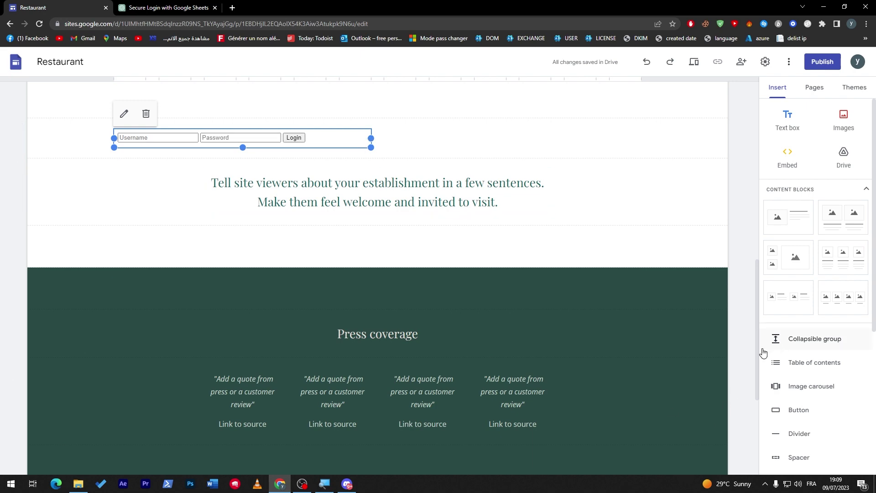
Replace the embed's code with the improved Bootstrap login form copied from ChatGPT
{"action": "left_click", "coordinate": [164, 7]}
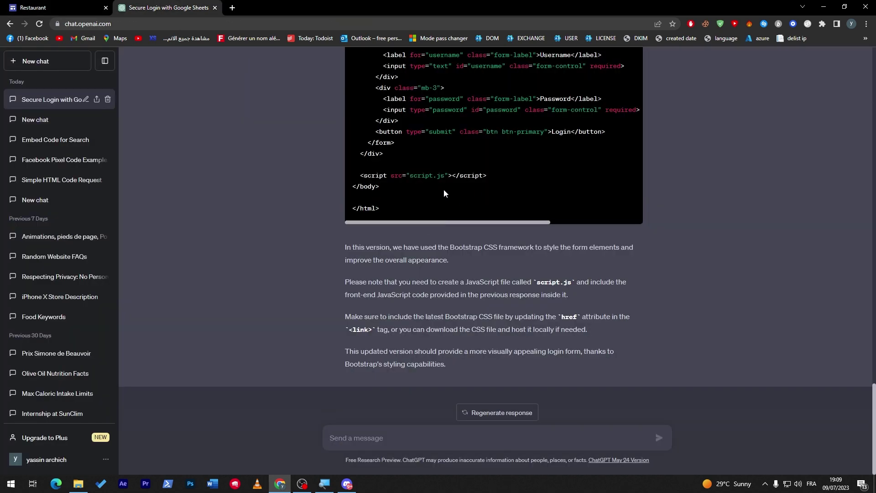
{"action": "left_click_drag", "start_coordinate": [443, 193], "coordinate": [452, 317]}
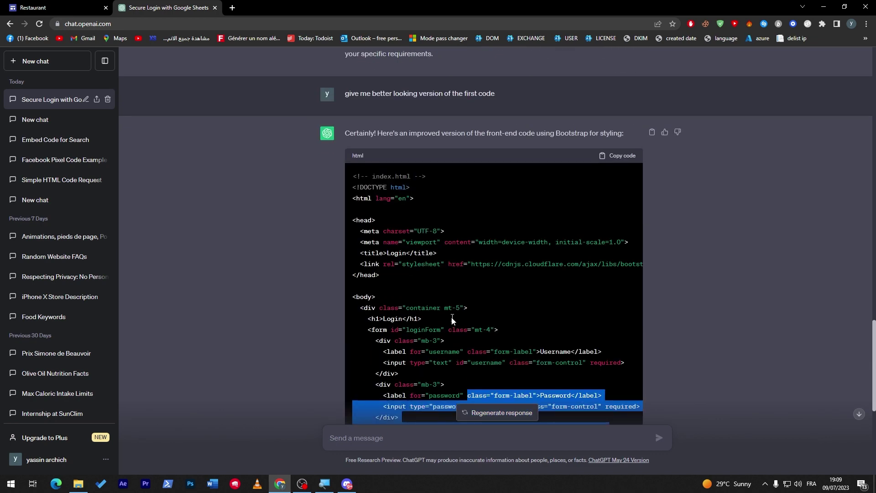
{"action": "left_click", "coordinate": [625, 181]}
{"action": "left_click", "coordinate": [64, 7]}
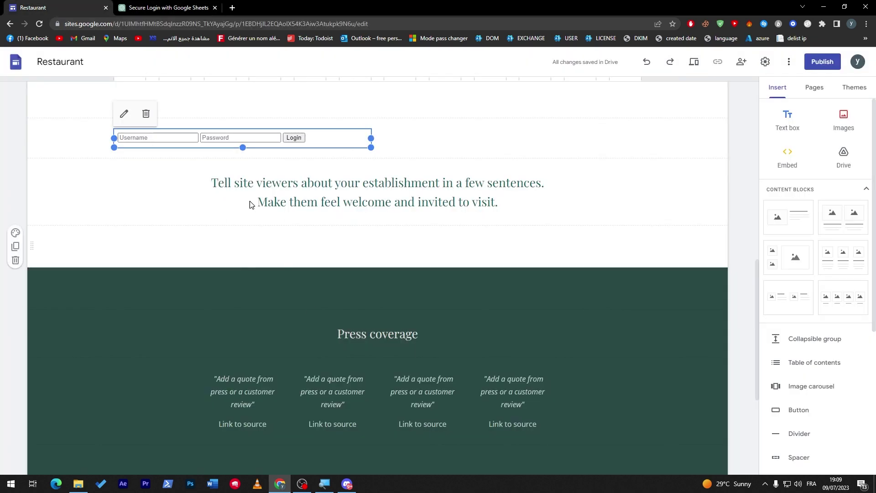
{"action": "left_click", "coordinate": [124, 114]}
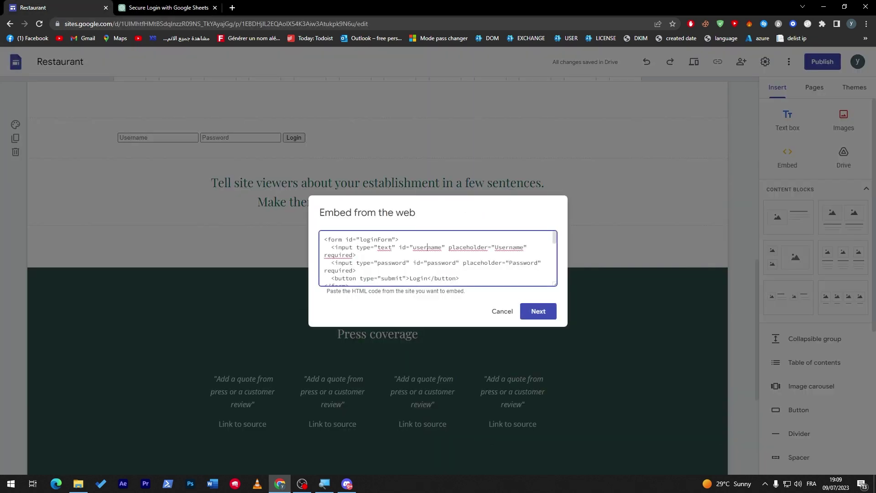
{"action": "left_click", "coordinate": [543, 312]}
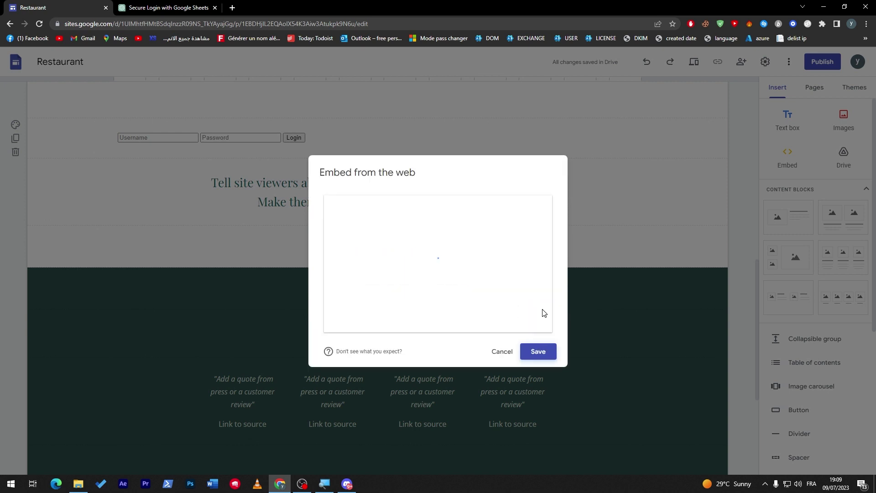
{"action": "left_click", "coordinate": [538, 354]}
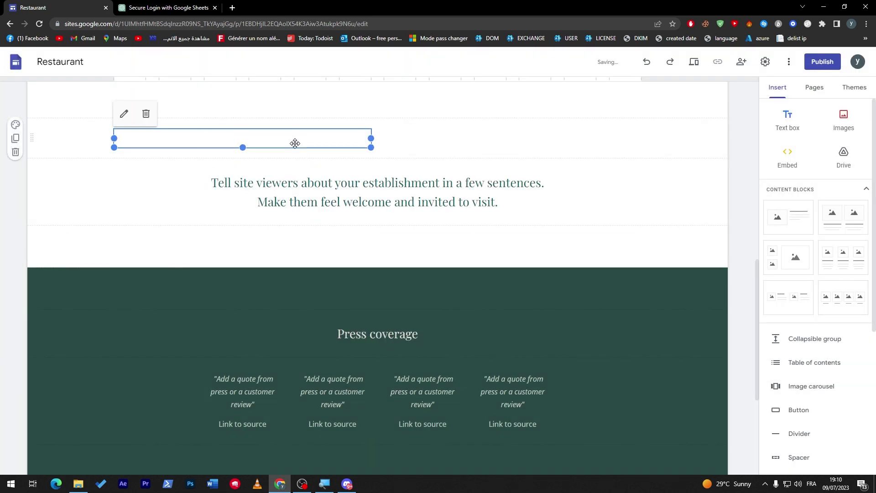
Enlarge the login embed to show the whole form and centre it on the page
{"action": "left_click_drag", "start_coordinate": [243, 146], "coordinate": [245, 301]}
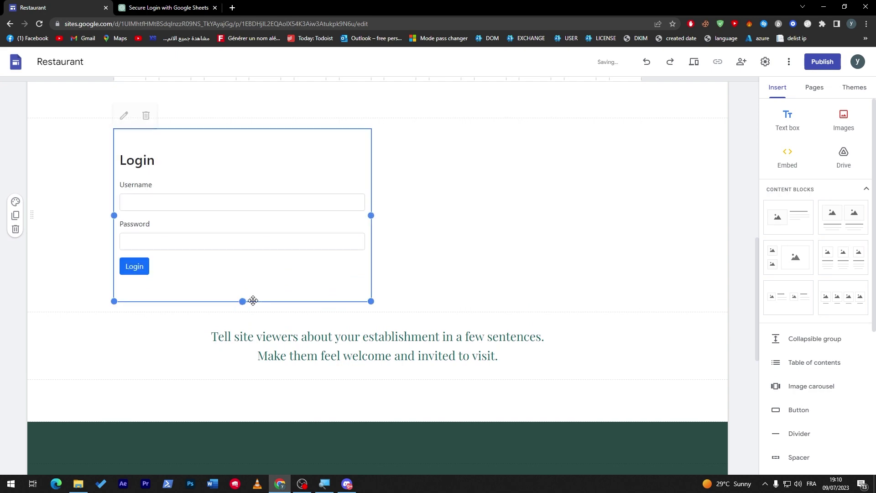
{"action": "left_click_drag", "start_coordinate": [262, 167], "coordinate": [379, 176]}
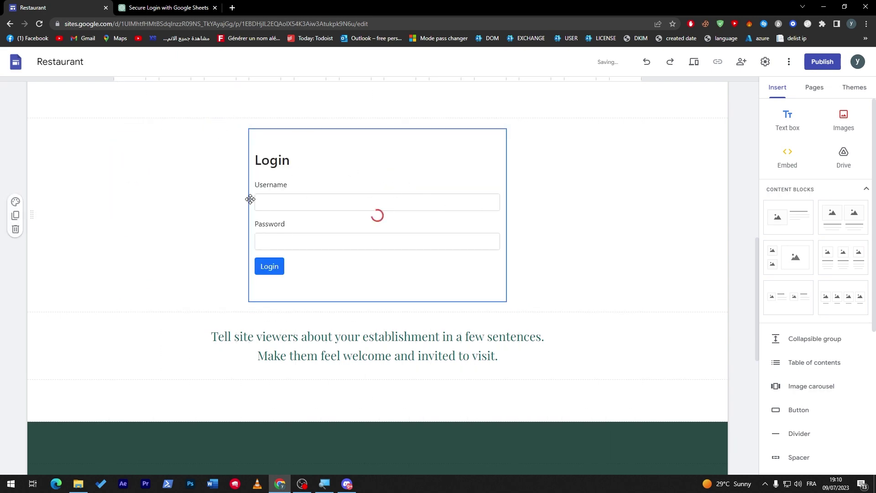
{"action": "left_click", "coordinate": [318, 197]}
{"action": "left_click", "coordinate": [820, 65]}
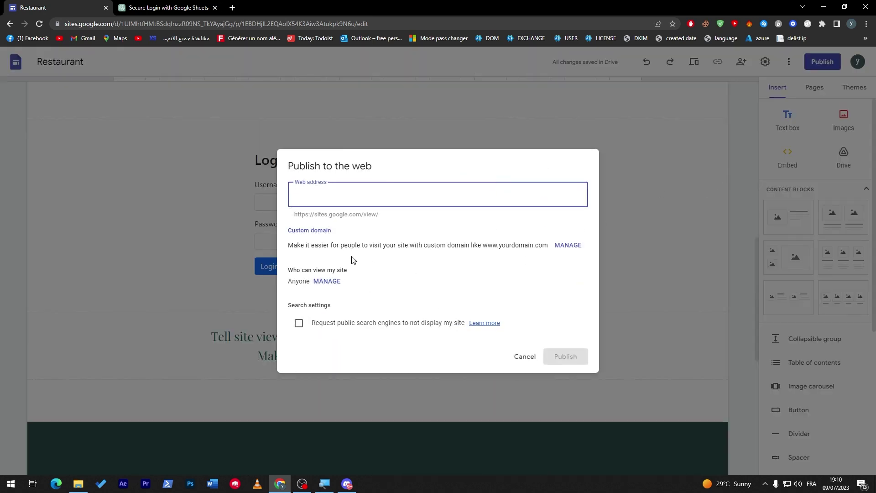
Publish the site at sites.google.com/view/meopenhd and start filling in the live form's username
{"action": "type", "text": "meope"}
{"action": "left_click", "coordinate": [566, 356]}
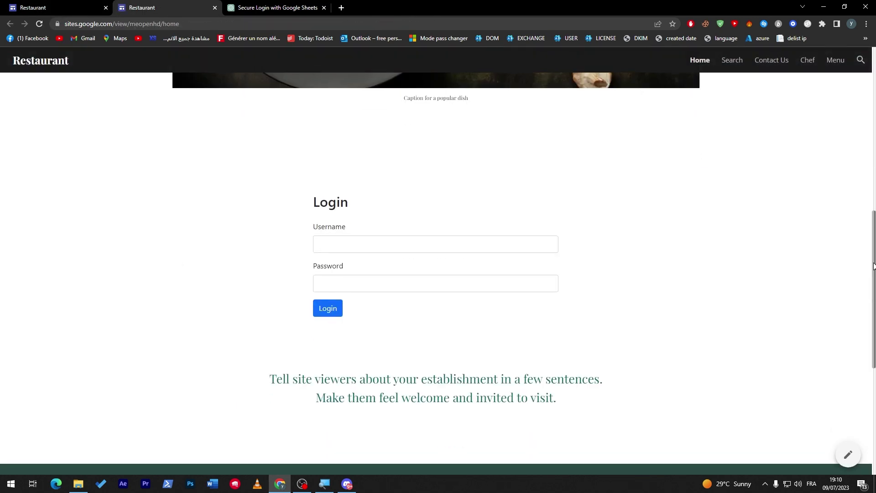
{"action": "left_click", "coordinate": [365, 243]}
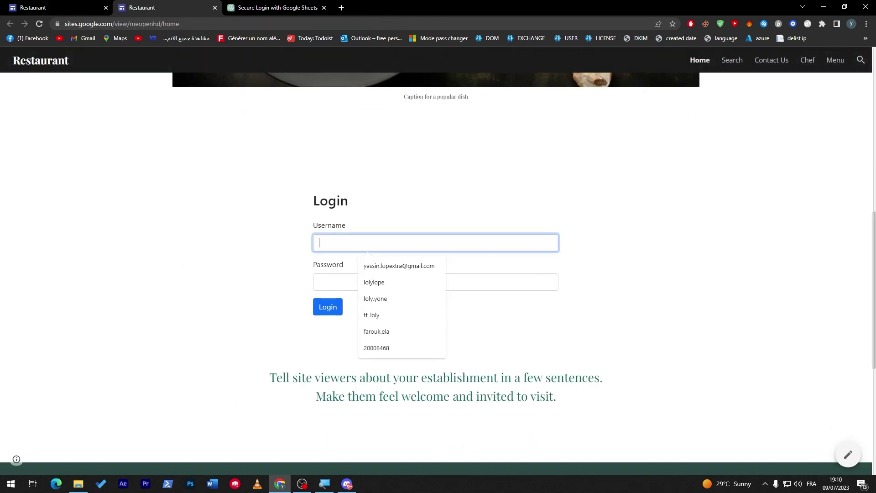
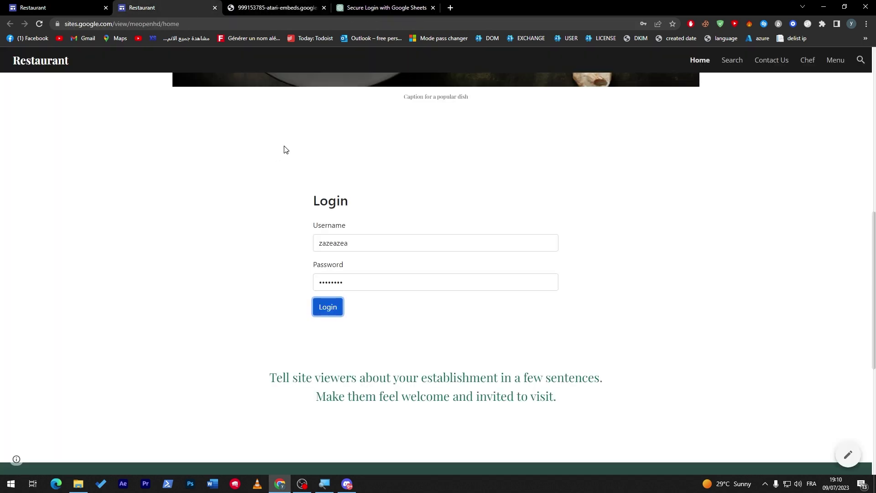
Bring up the ChatGPT 'Secure Login with Google Sheets' conversation and review the generated login form code and script
{"action": "left_click", "coordinate": [268, 5]}
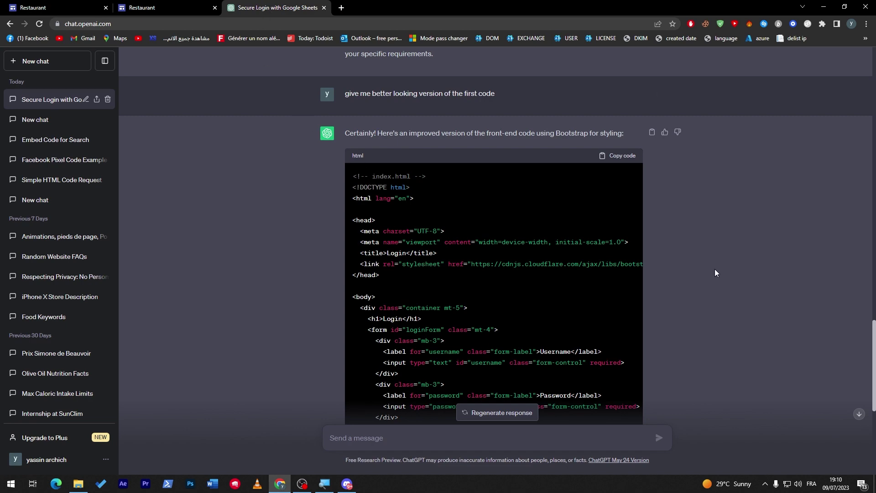
{"action": "left_click_drag", "start_coordinate": [872, 360], "coordinate": [870, 229]}
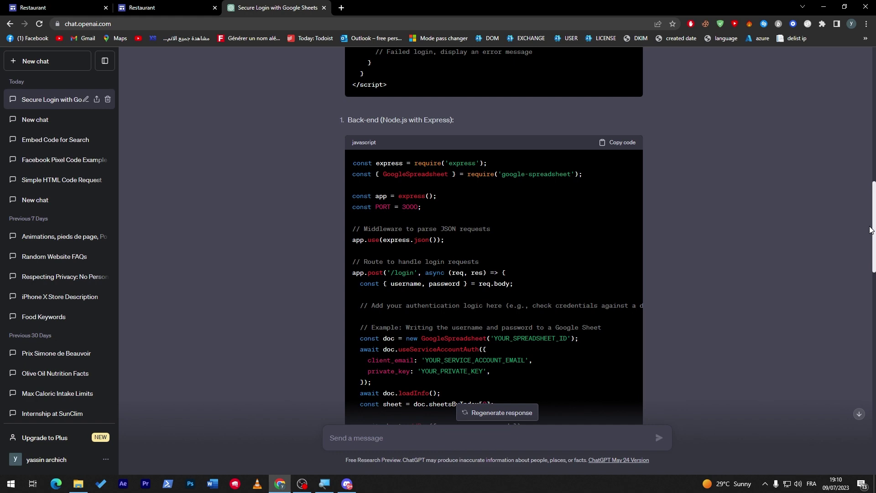
{"action": "scroll", "coordinate": [869, 230], "scroll_direction": "down", "scroll_amount": 10}
{"action": "left_click", "coordinate": [168, 3]}
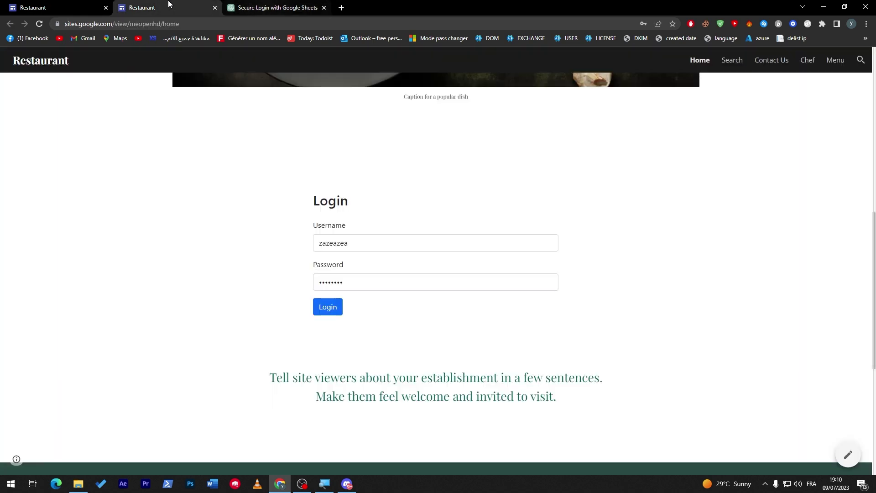
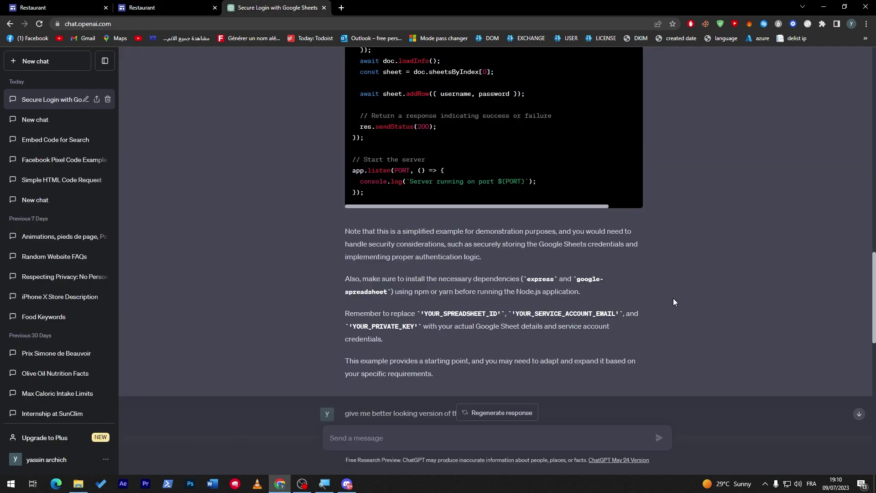
Review ChatGPT's Bootstrap-styled login page HTML, then go back to the Restaurant site editor
{"action": "scroll", "coordinate": [860, 198], "scroll_direction": "up", "scroll_amount": 10}
{"action": "scroll", "coordinate": [832, 113], "scroll_direction": "up", "scroll_amount": 9}
{"action": "scroll", "coordinate": [817, 191], "scroll_direction": "down", "scroll_amount": 8}
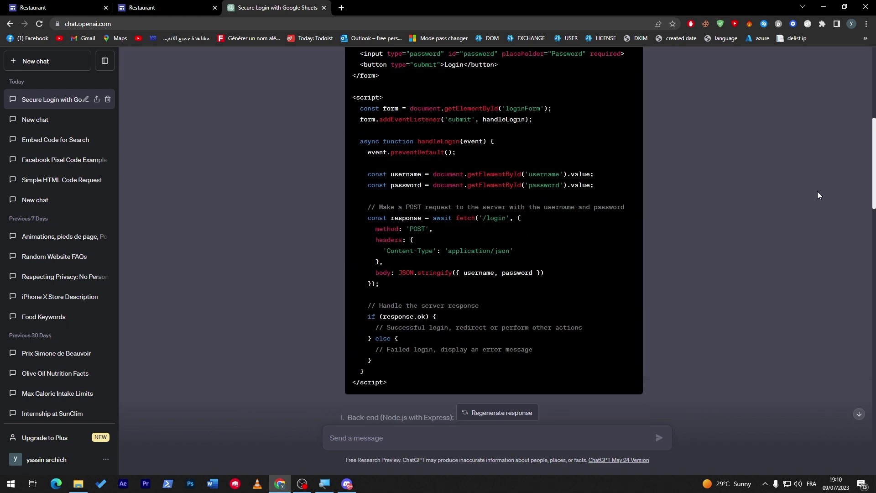
{"action": "scroll", "coordinate": [836, 336], "scroll_direction": "down", "scroll_amount": 20}
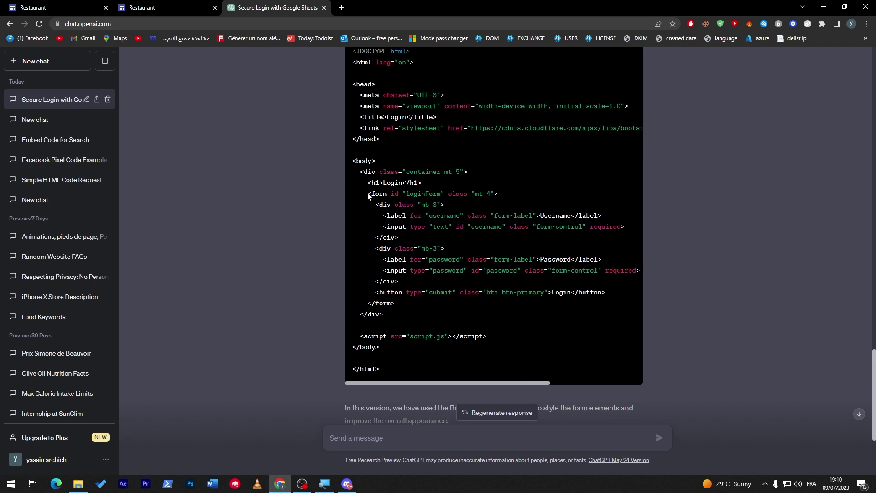
{"action": "left_click_drag", "start_coordinate": [524, 382], "coordinate": [441, 369]}
{"action": "left_click", "coordinate": [75, 7]}
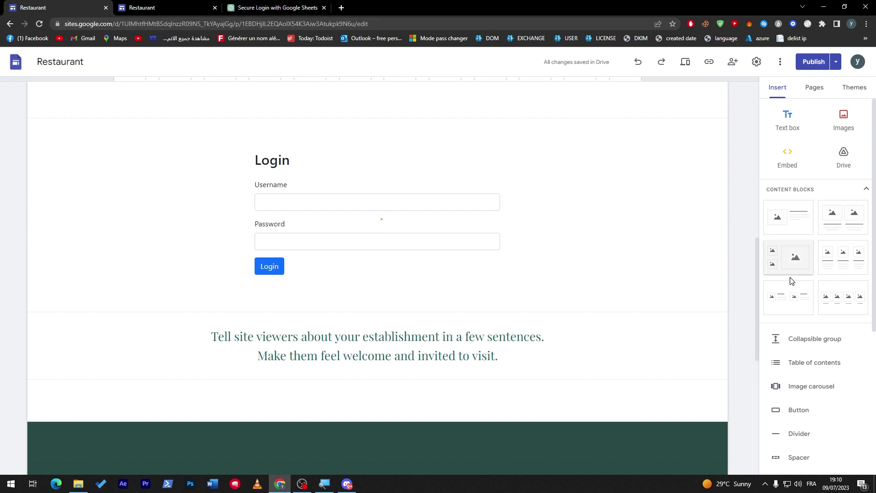
{"action": "left_click_drag", "start_coordinate": [755, 253], "coordinate": [736, 95]}
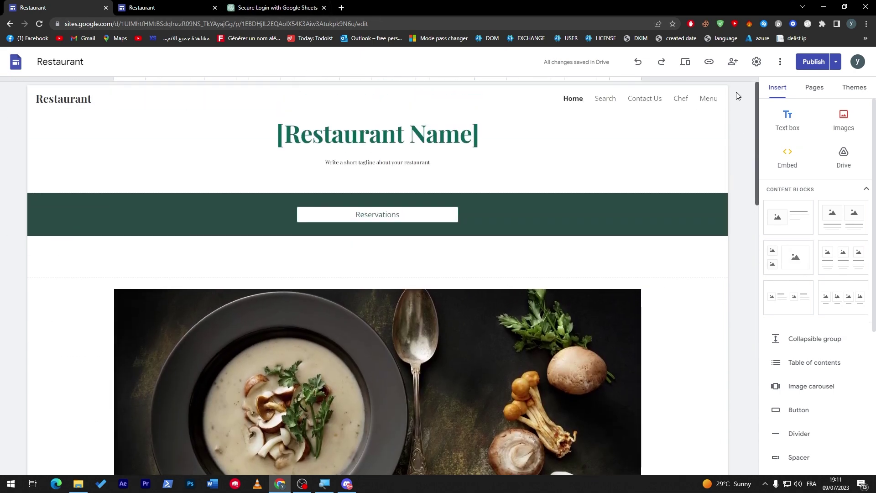
{"action": "left_click", "coordinate": [5, 487]}
{"action": "type", "text": "t"}
{"action": "key", "text": "BackSpace"}
{"action": "type", "text": "no"}
{"action": "key", "text": "Return"}
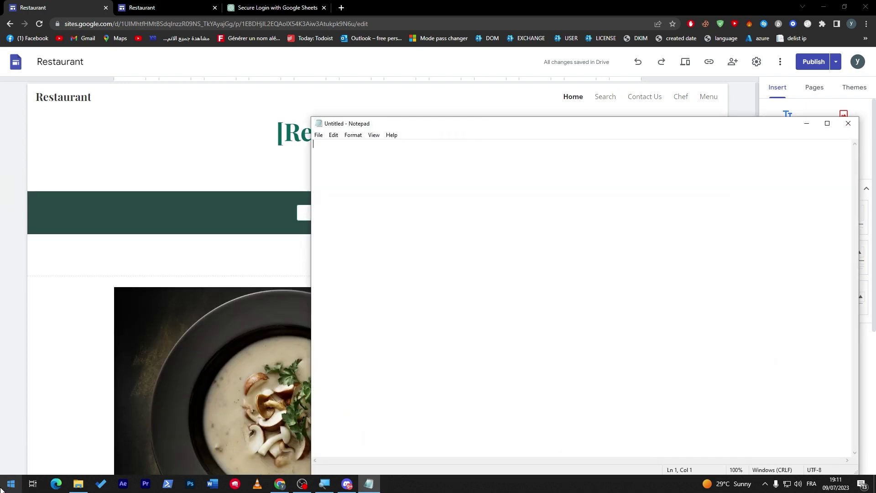
{"action": "key", "text": "ctrl+v"}
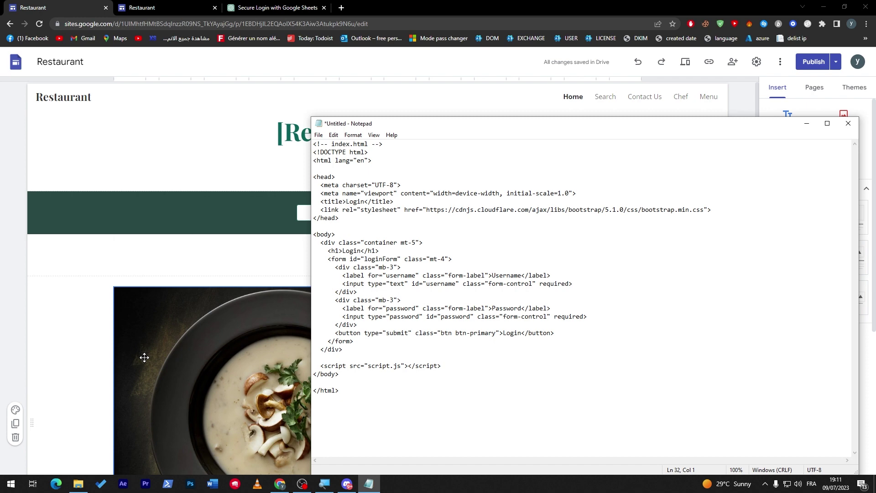
{"action": "left_click", "coordinate": [847, 123]}
{"action": "left_click", "coordinate": [453, 242]}
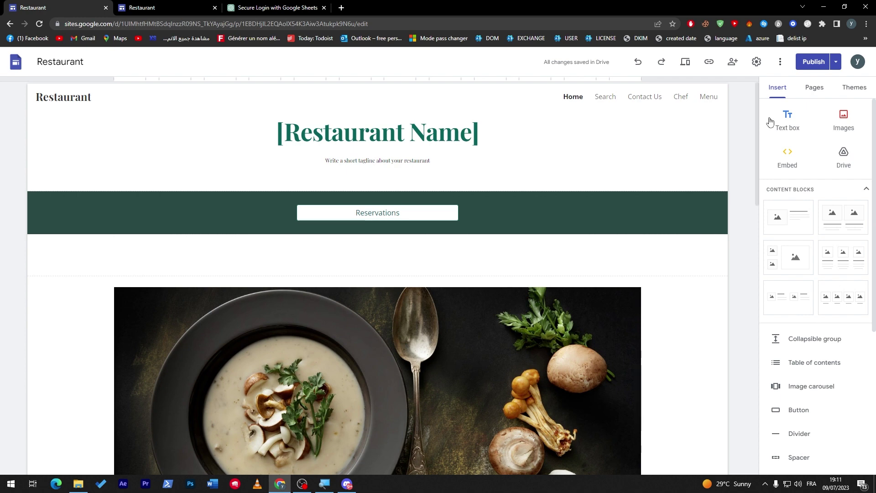
{"action": "scroll", "coordinate": [788, 147], "scroll_direction": "down", "scroll_amount": 5}
{"action": "scroll", "coordinate": [788, 147], "scroll_direction": "up", "scroll_amount": 3}
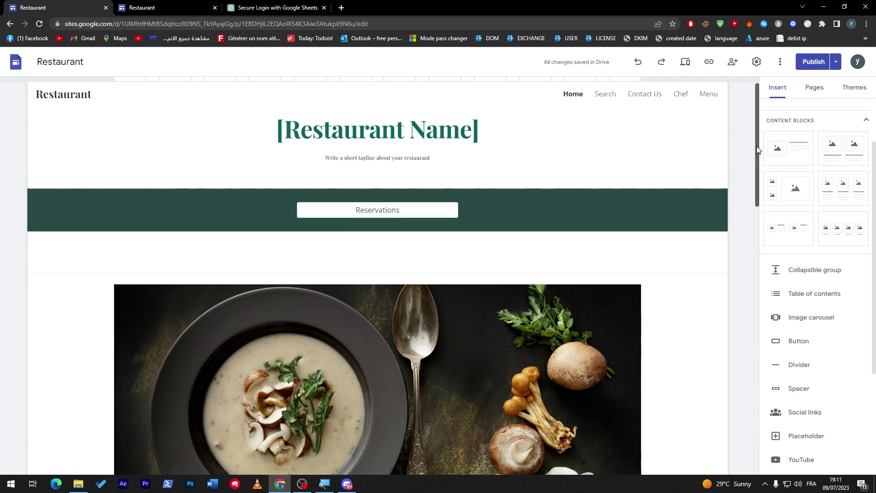
{"action": "scroll", "coordinate": [743, 354], "scroll_direction": "down", "scroll_amount": 15}
{"action": "scroll", "coordinate": [741, 287], "scroll_direction": "up", "scroll_amount": 6}
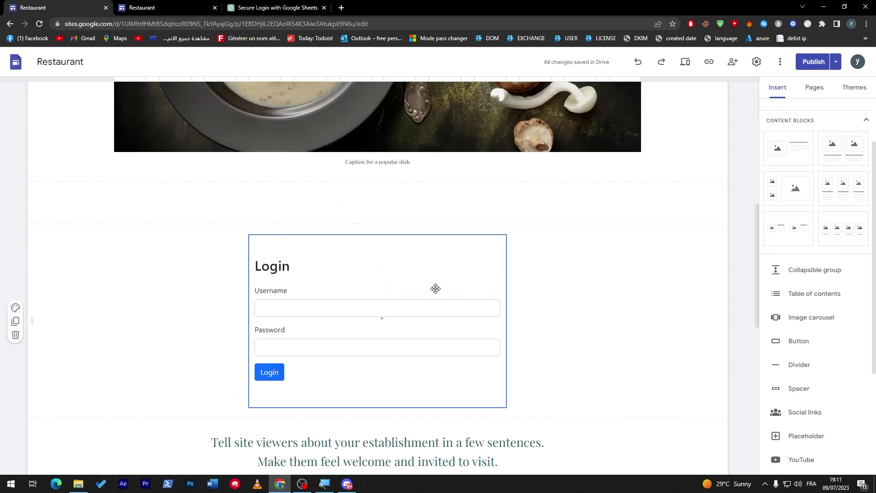
{"action": "left_click", "coordinate": [436, 289]}
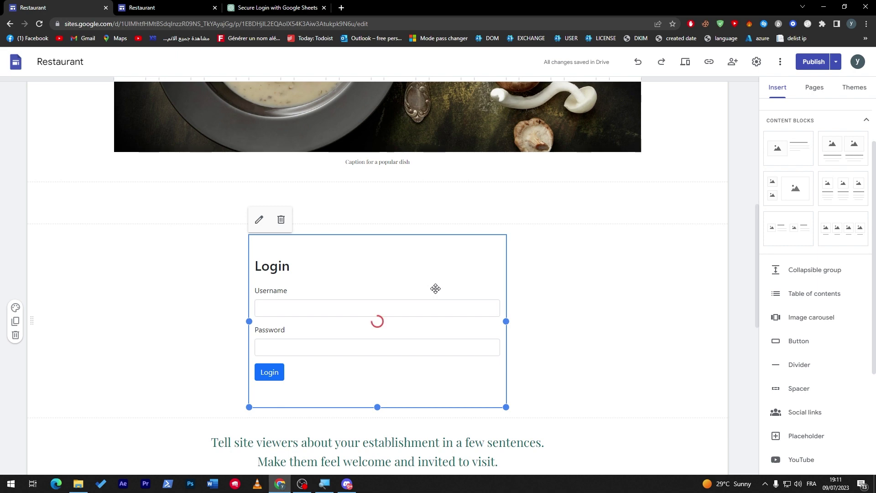
{"action": "left_click", "coordinate": [748, 210]}
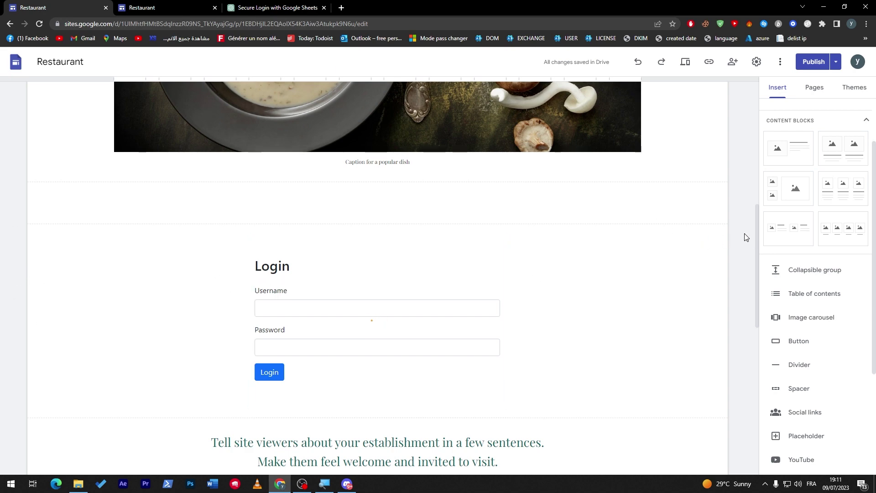
{"action": "left_click_drag", "start_coordinate": [757, 297], "coordinate": [728, 302]}
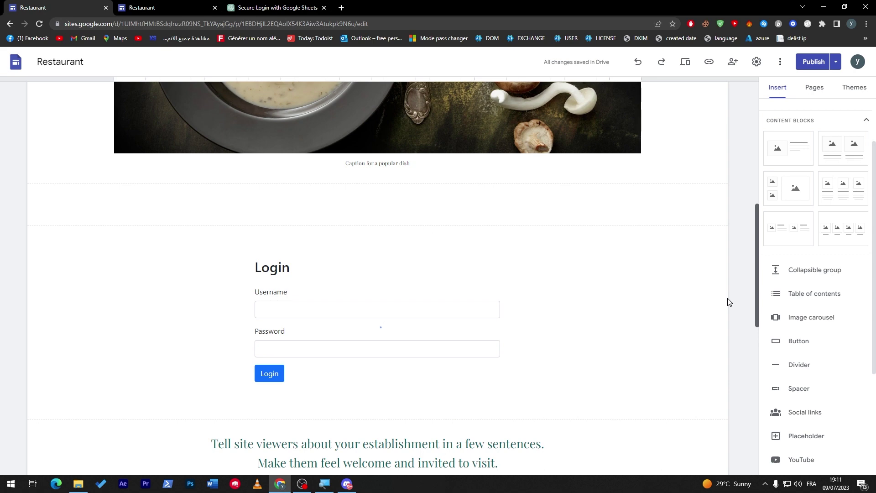
{"action": "left_click", "coordinate": [379, 317]}
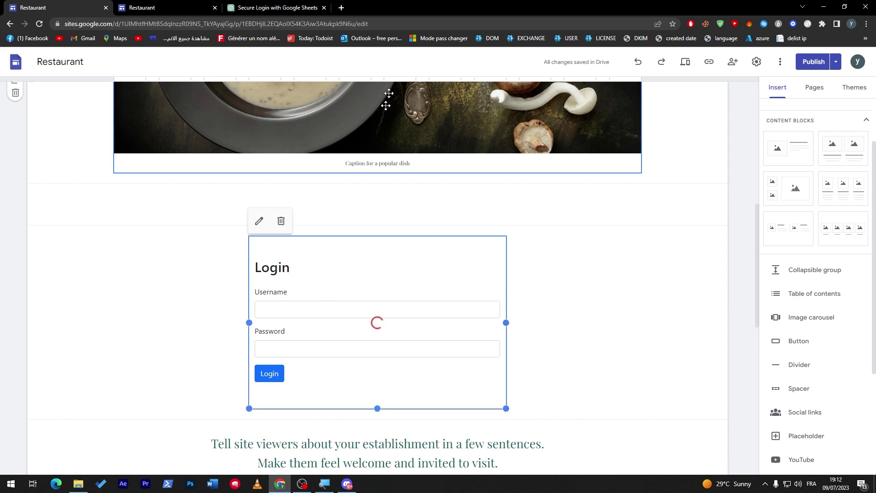
Search Google in a new tab for 'login page in google sites'
{"action": "left_click", "coordinate": [341, 8]}
{"action": "type", "text": "lo"}
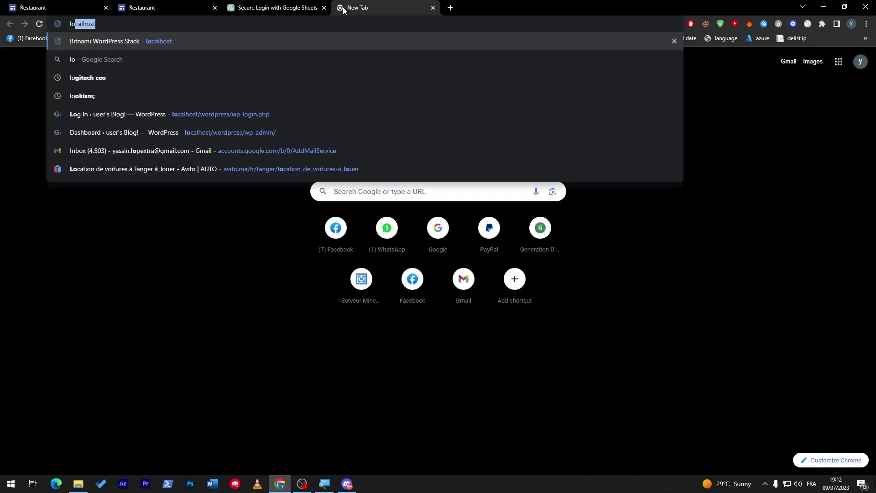
{"action": "type", "text": "gin page in google "}
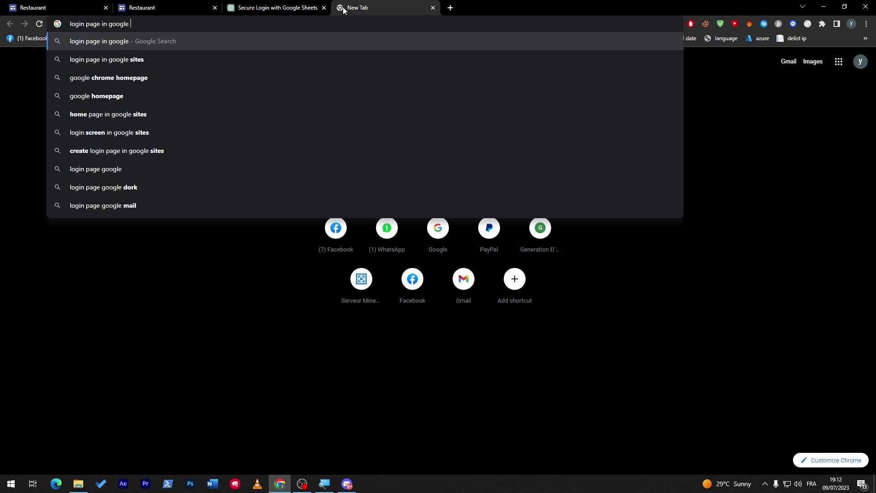
{"action": "type", "text": "sites"}
{"action": "key", "text": "Return"}
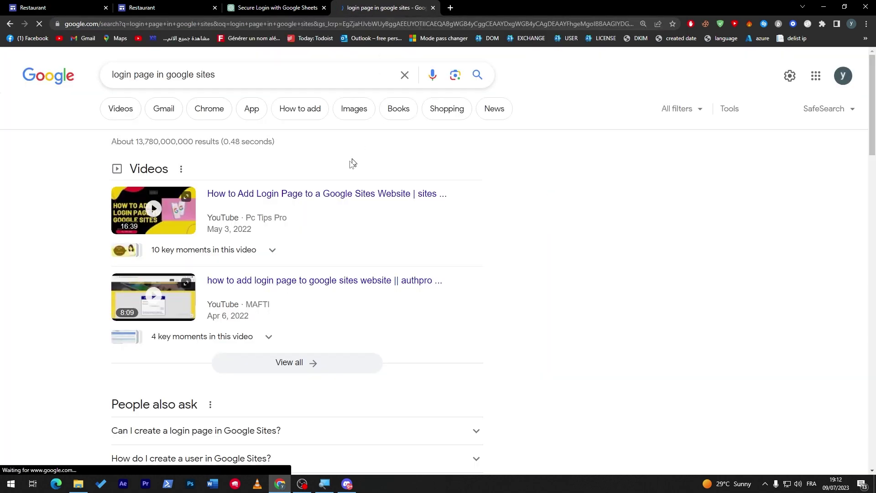
{"action": "scroll", "coordinate": [293, 135], "scroll_direction": "down", "scroll_amount": 6}
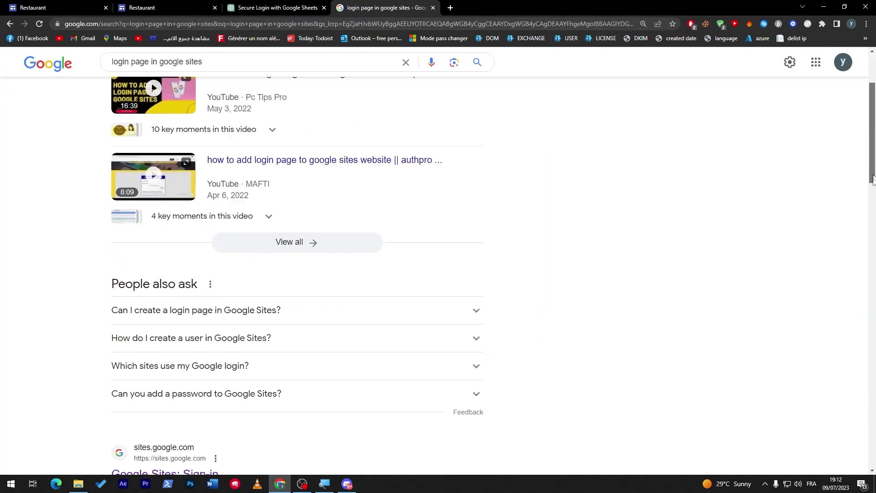
Read the People also ask answers on creating a login page and creating a user
{"action": "left_click", "coordinate": [292, 132]}
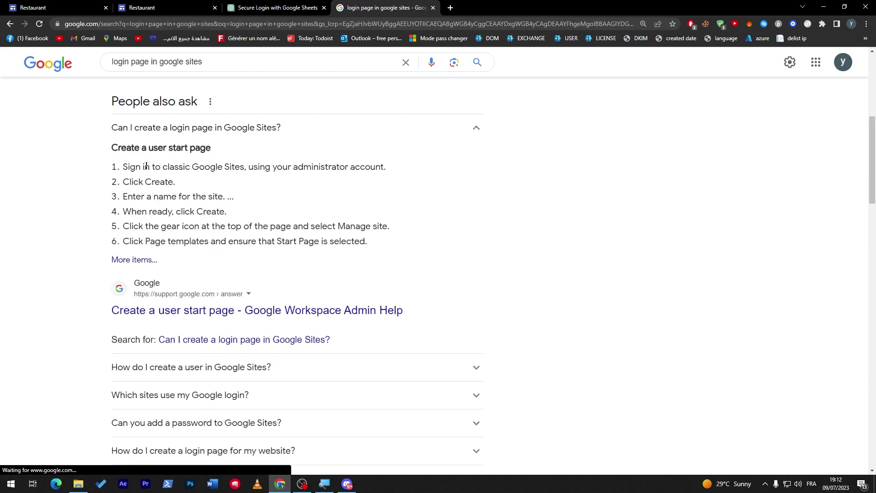
{"action": "left_click_drag", "start_coordinate": [148, 169], "coordinate": [365, 167]}
{"action": "left_click", "coordinate": [270, 168]}
{"action": "left_click", "coordinate": [334, 178]}
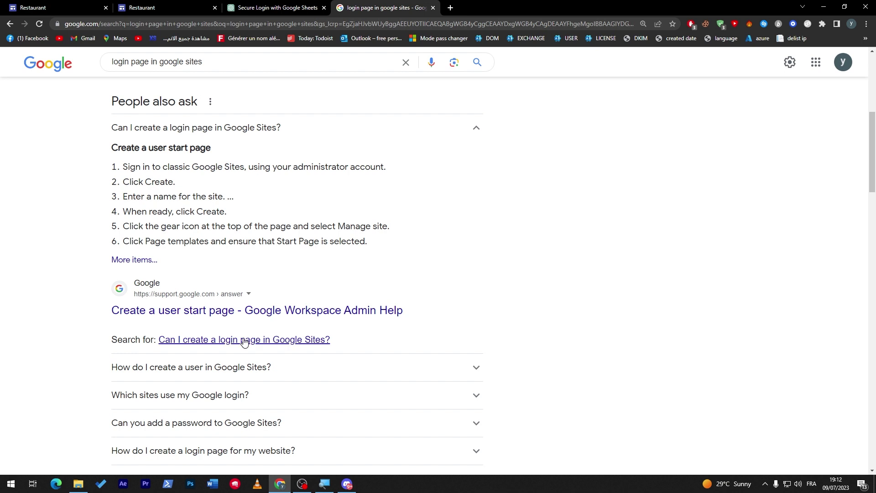
{"action": "left_click", "coordinate": [203, 373]}
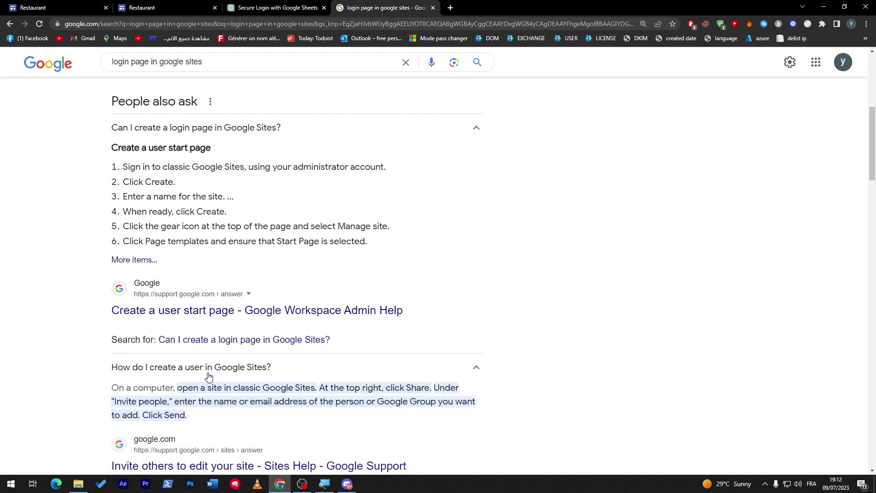
{"action": "left_click", "coordinate": [283, 370]}
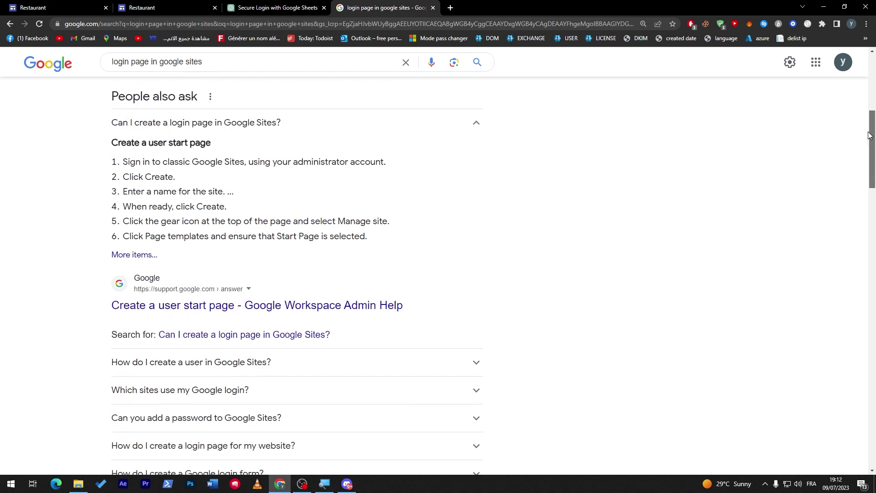
{"action": "scroll", "coordinate": [867, 114], "scroll_direction": "up", "scroll_amount": 3}
{"action": "scroll", "coordinate": [866, 114], "scroll_direction": "down", "scroll_amount": 8}
List the Restaurant site's pages (Home, Search, Contact Us, Chef, Menu) and preview the published site
{"action": "left_click", "coordinate": [46, 8]}
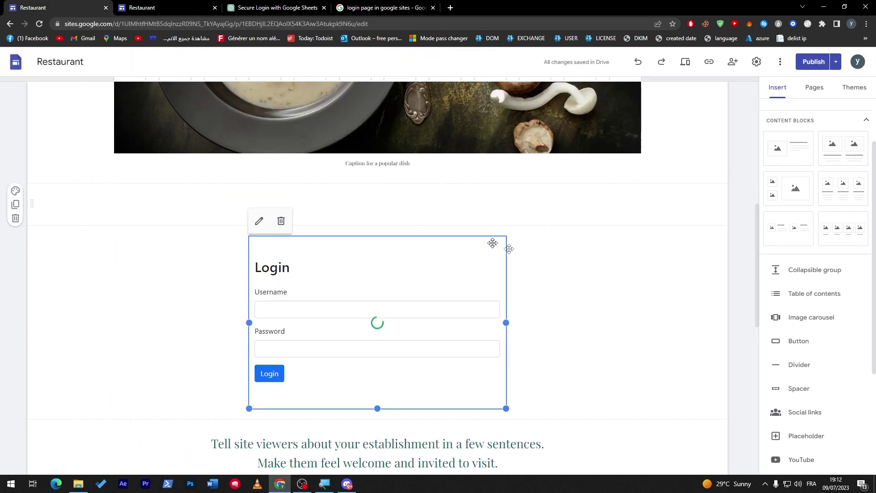
{"action": "left_click", "coordinate": [814, 87]}
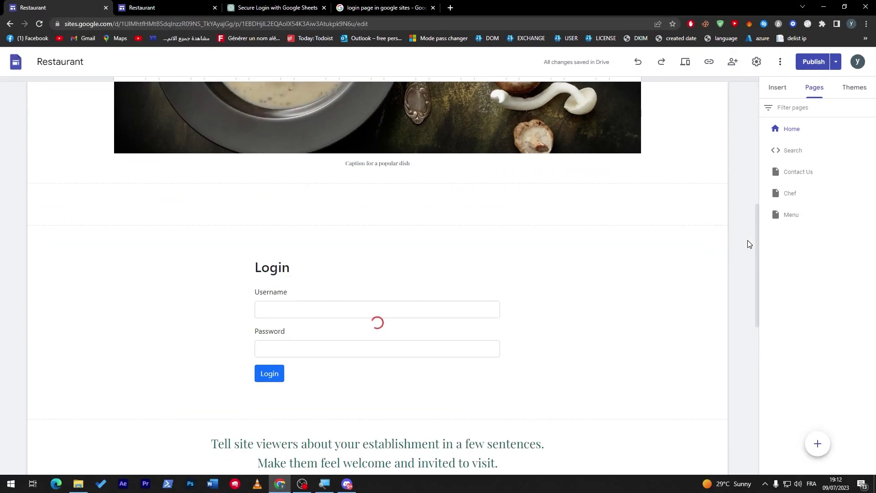
{"action": "left_click_drag", "start_coordinate": [758, 240], "coordinate": [754, 116]}
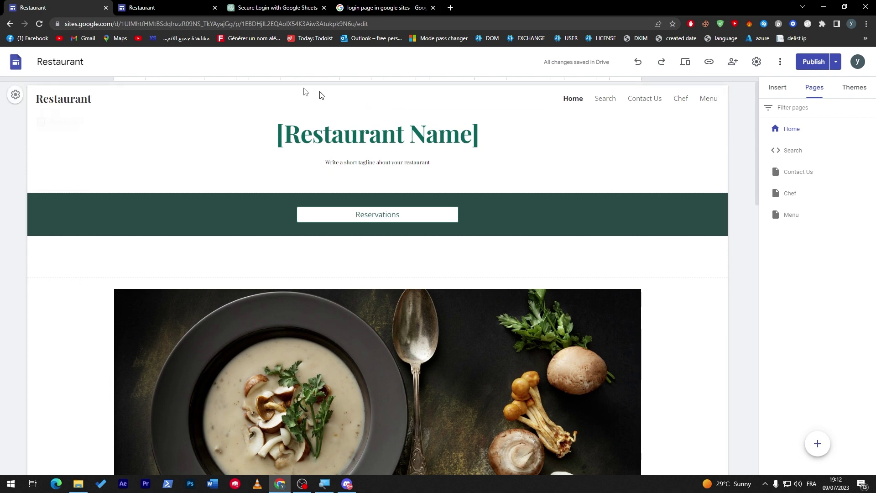
{"action": "left_click", "coordinate": [162, 6]}
{"action": "left_click", "coordinate": [64, 5]}
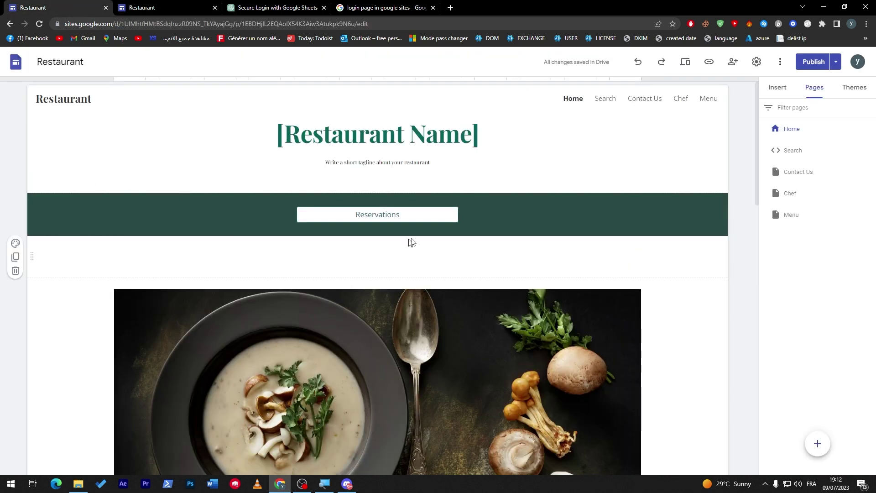